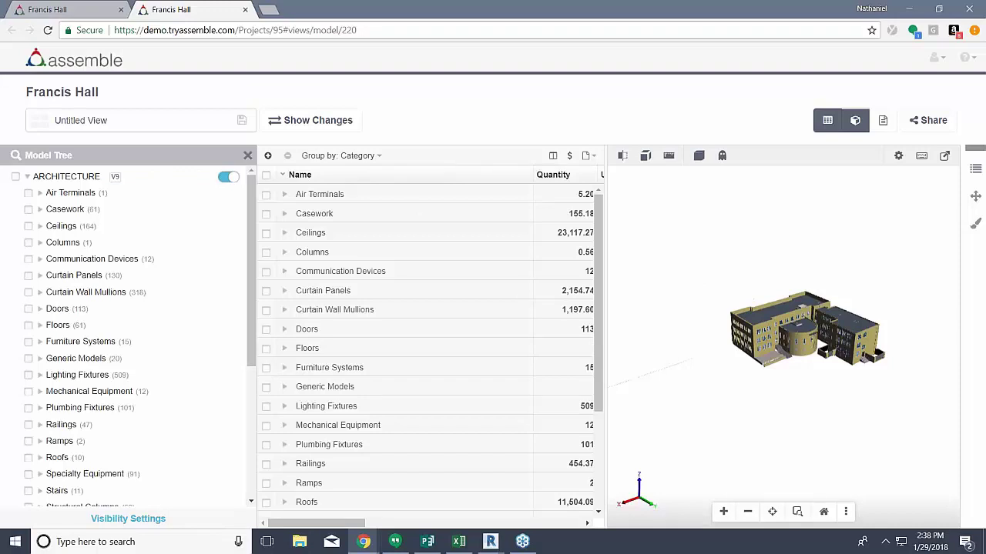
Hide the Model Tree and the inventory grid, leaving only the 3D model view.
left_click(248, 155)
left_click(827, 120)
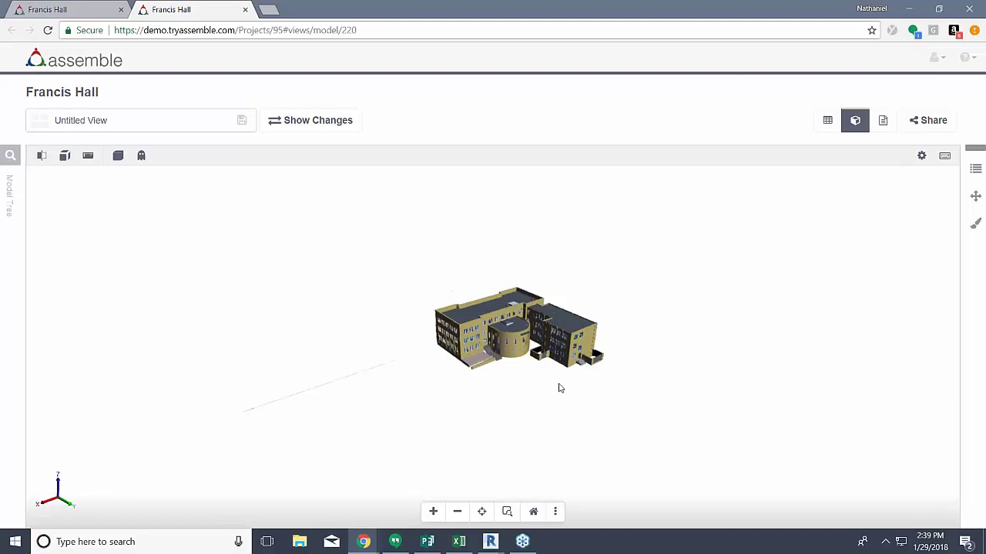
Examine the building's exterior from different angles and distances, and restore the home view.
mouse_move(569, 386)
left_mouse_down()
mouse_move(486, 388)
mouse_move(583, 378)
mouse_move(471, 378)
mouse_move(575, 380)
mouse_move(558, 390)
left_mouse_up()
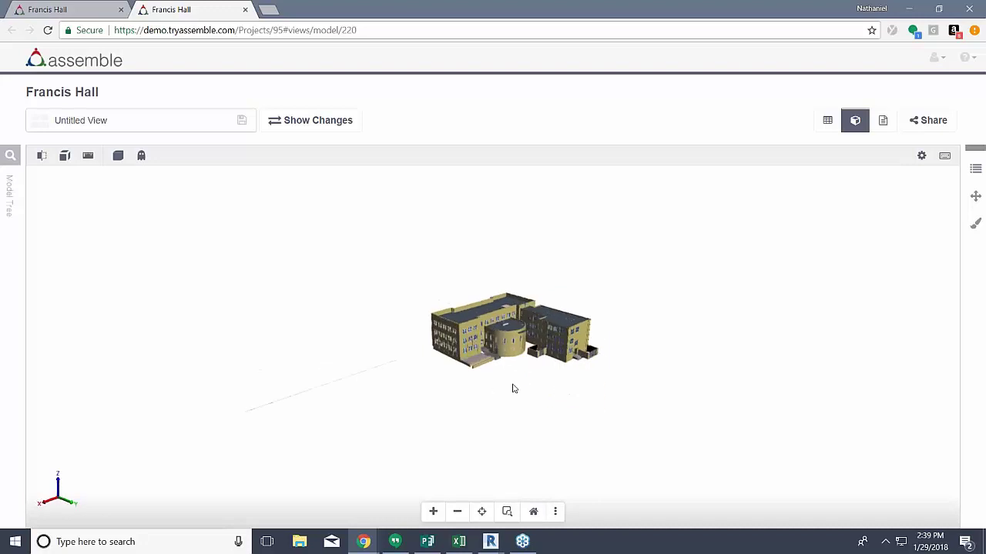
middle_click_drag(516, 379, 443, 387)
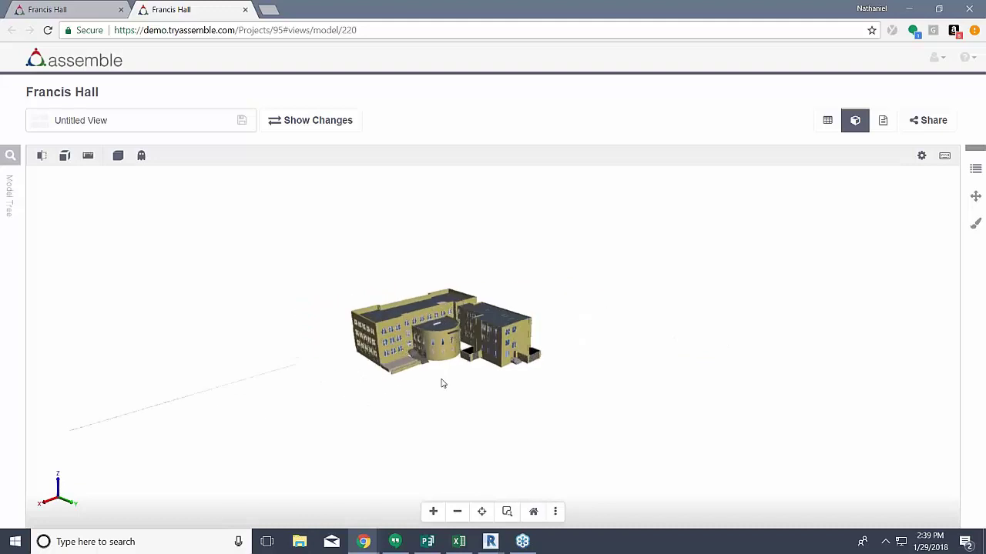
scroll(443, 383, "up", 5)
scroll(442, 369, "down", 5)
scroll(442, 370, "up", 3)
scroll(442, 369, "down", 3)
scroll(442, 369, "up", 3)
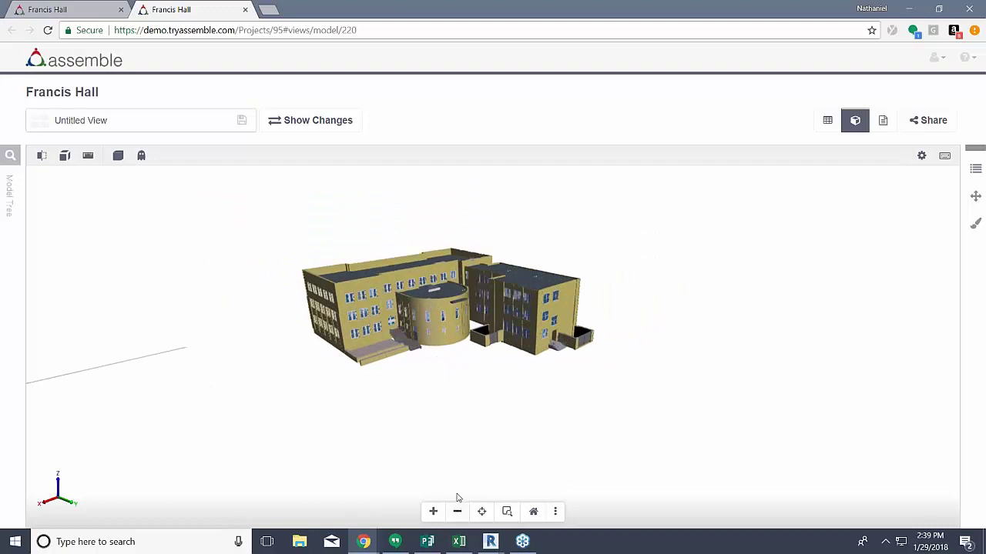
left_click(434, 512)
left_click(433, 512)
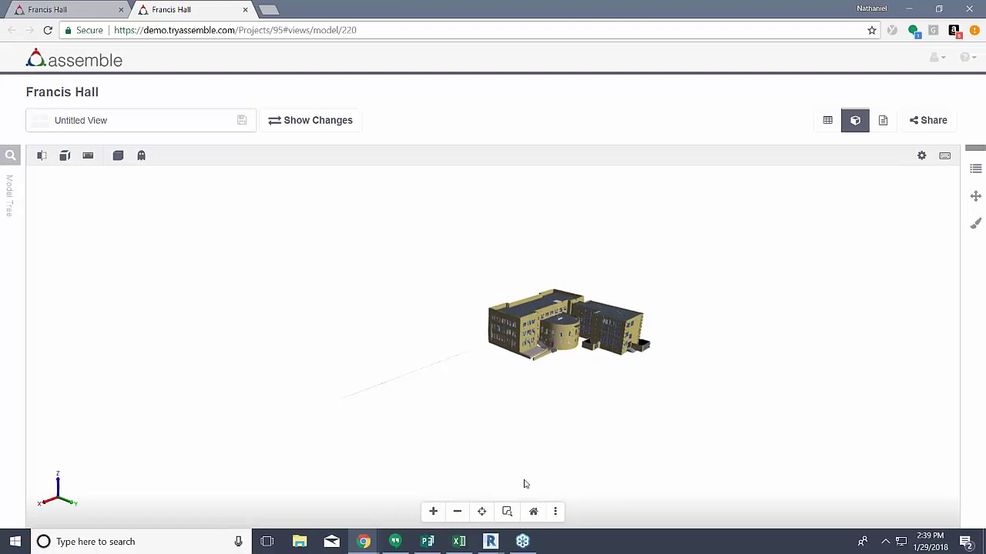
scroll(573, 411, "up", 6)
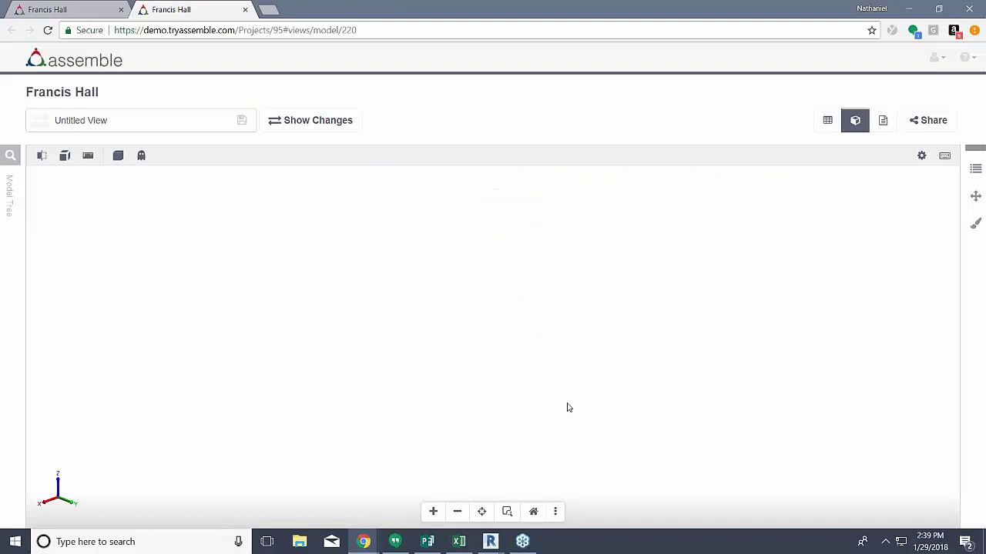
left_click(533, 511)
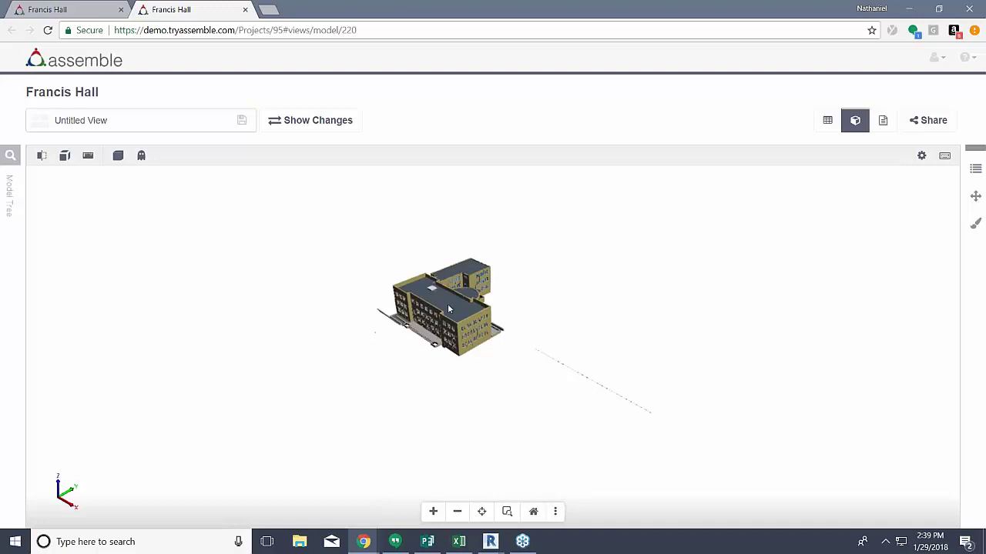
Select a window on the rear wing, focus the view on it, and return to the whole building.
left_click(459, 278)
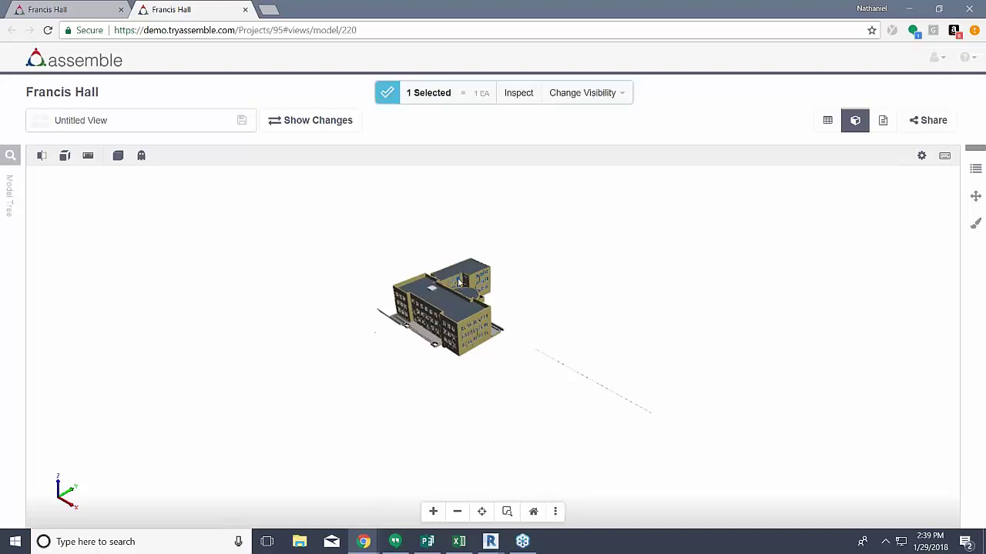
left_click(482, 513)
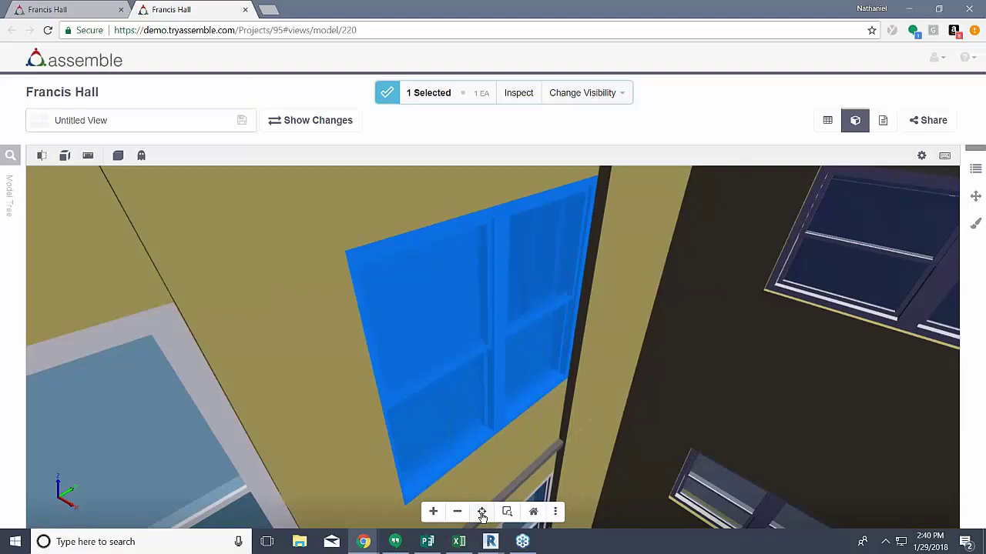
left_click(481, 513)
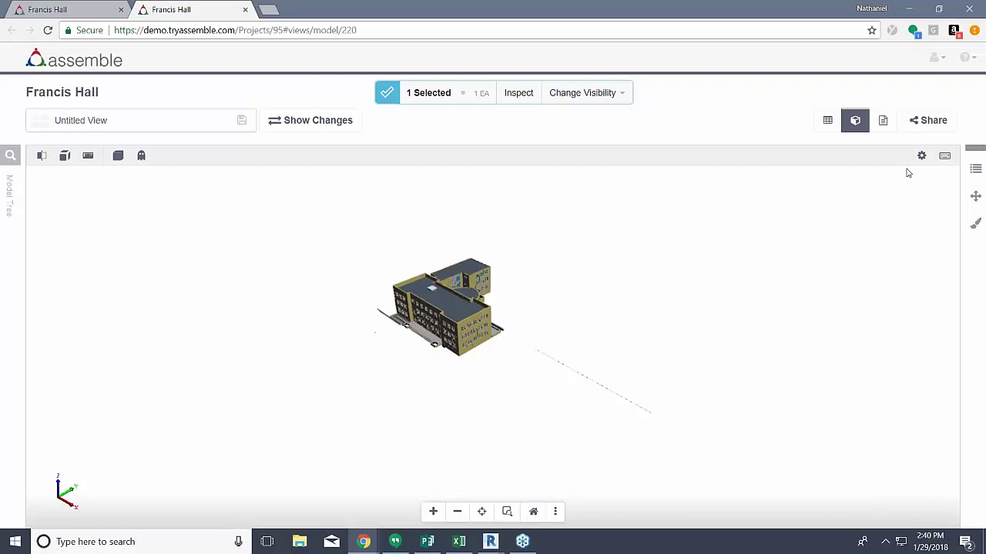
Review the Viewer keyboard and mouse controls through to the field-of-view shortcuts, and close the list.
left_click(945, 158)
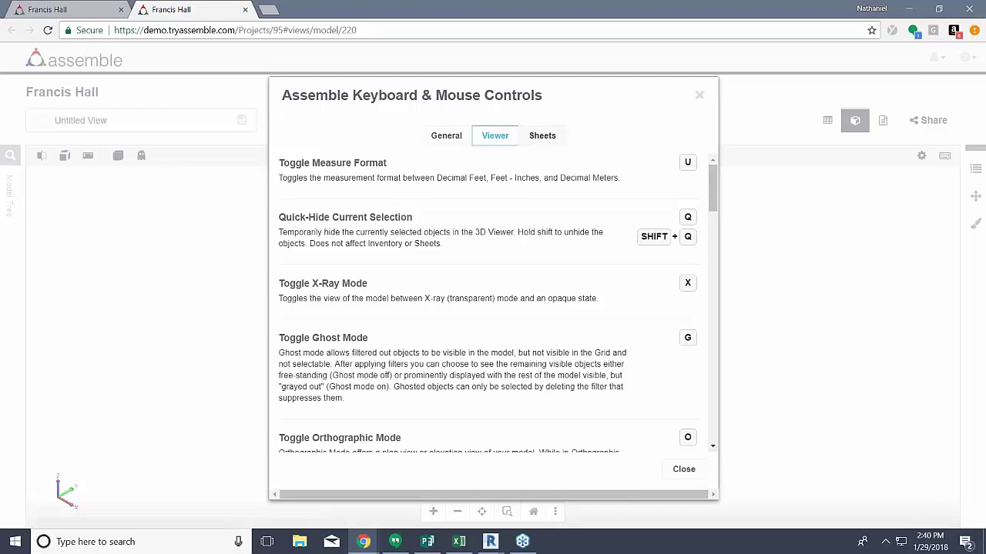
left_click_drag(712, 191, 713, 442)
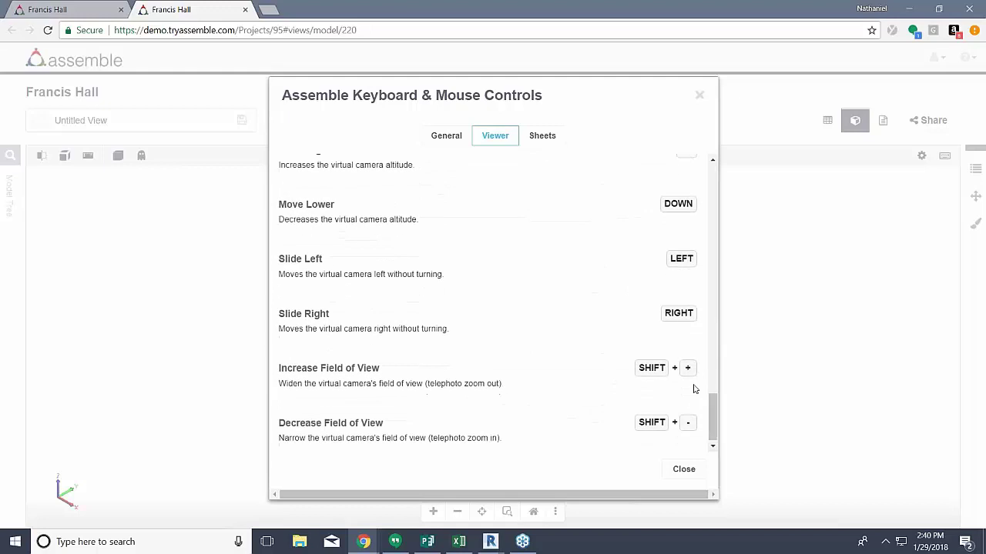
left_click(696, 97)
Approach the building's end facade to inspect its rows of paired windows up close.
key("Left")
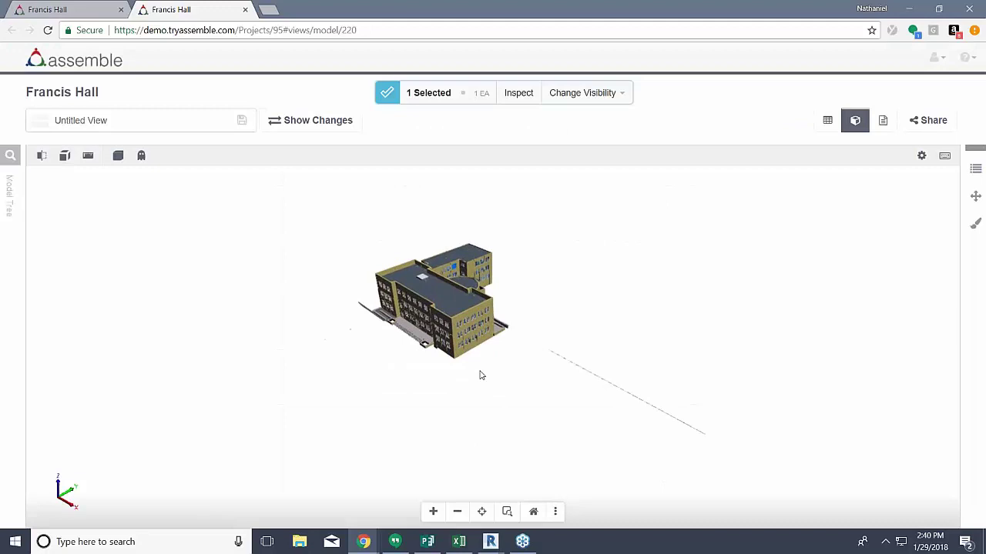
scroll(480, 370, "up", 3)
scroll(468, 326, "up", 3)
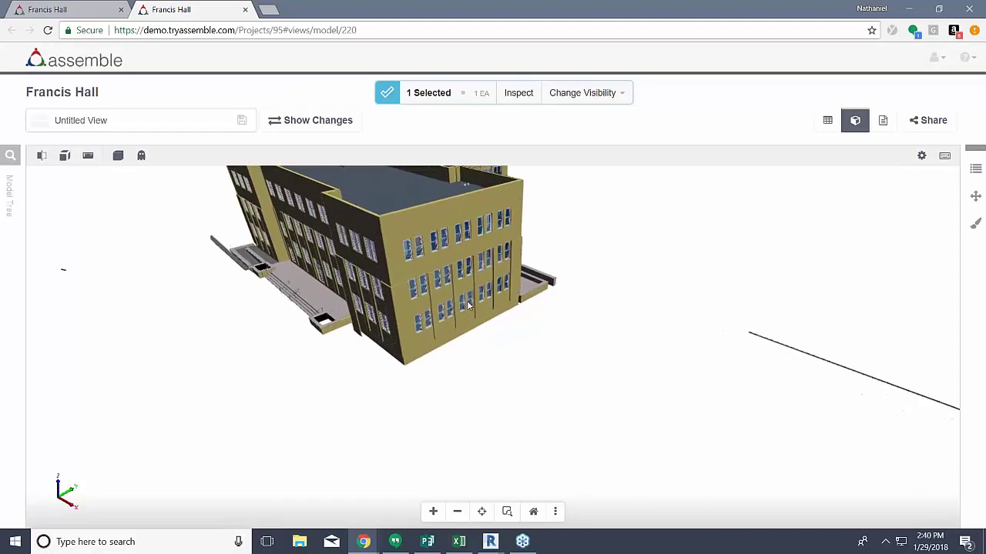
left_click_drag(470, 300, 413, 302)
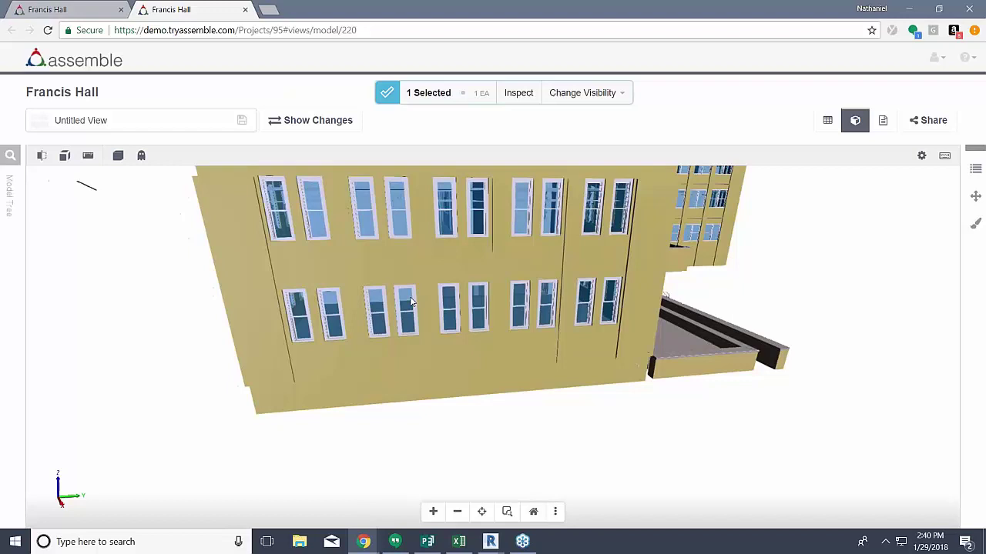
scroll(358, 224, "up", 5)
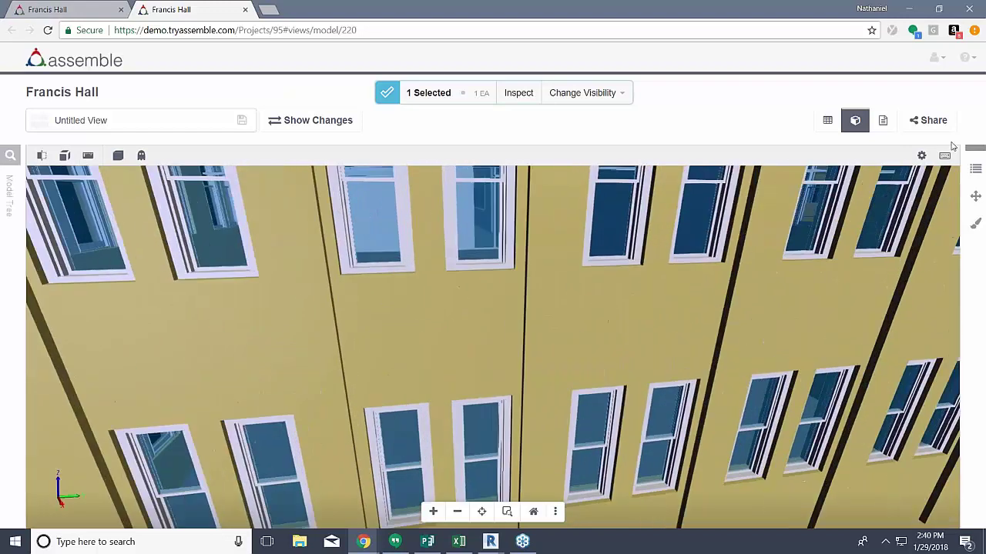
Look up the camera turning and movement shortcuts in the Viewer controls, and close the list.
left_click(944, 156)
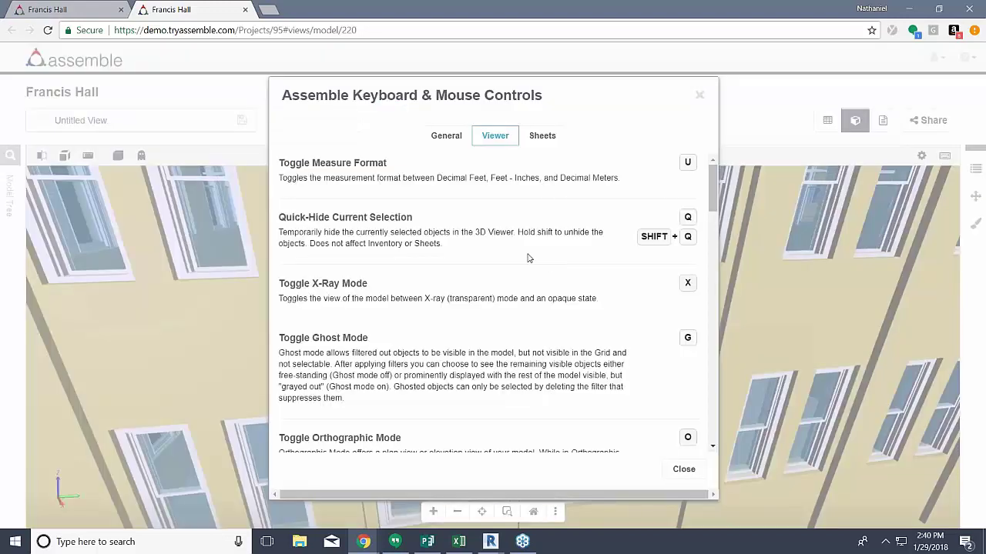
scroll(573, 231, "down", 15)
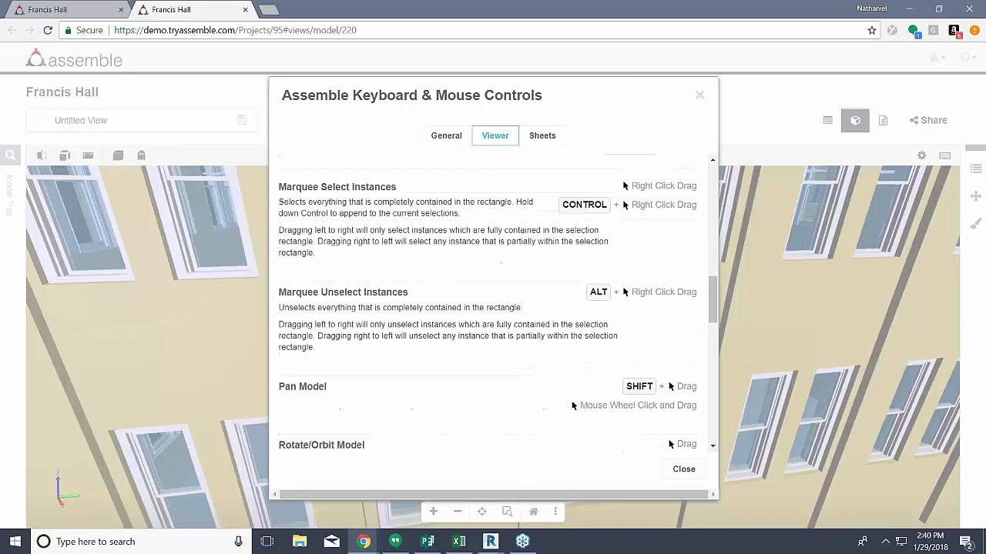
scroll(567, 247, "down", 3)
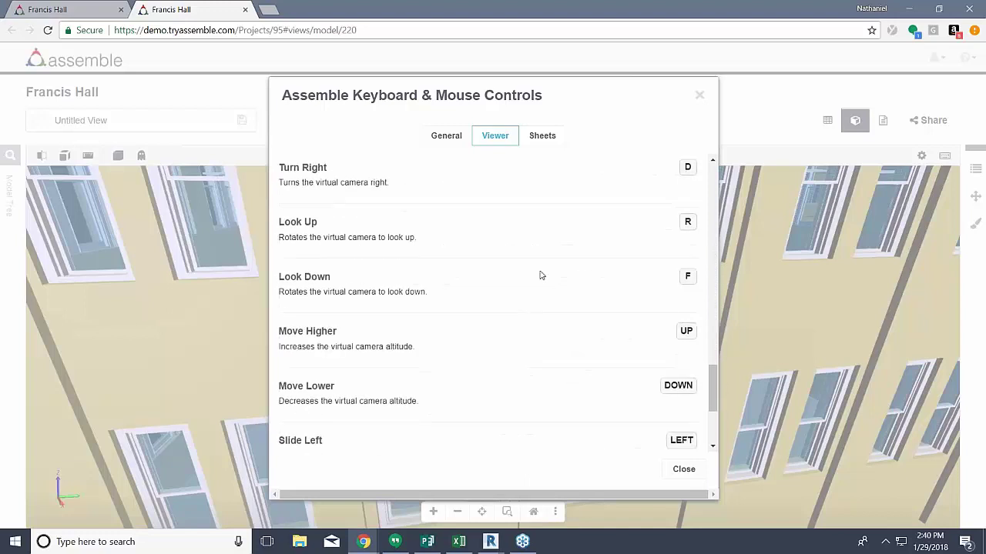
left_click(699, 95)
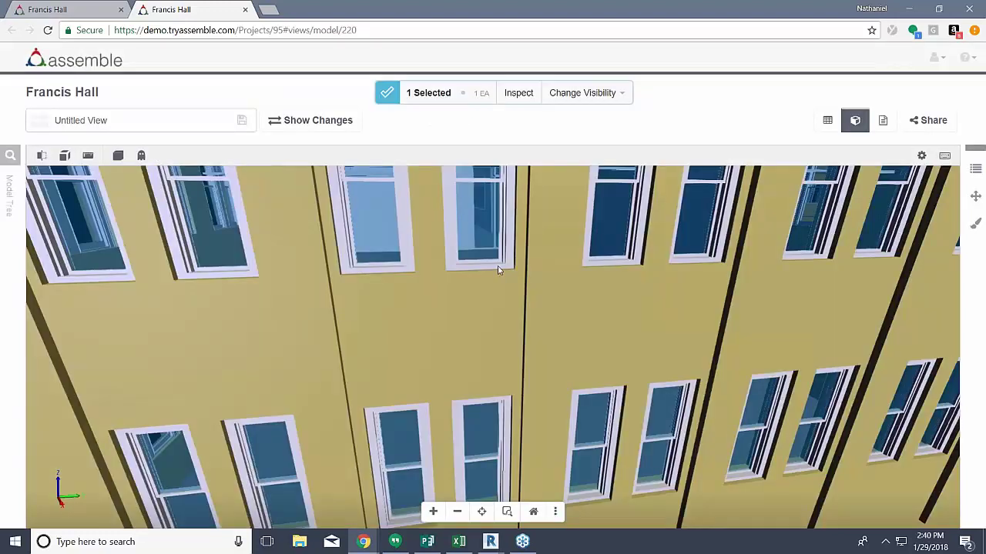
Move the camera through the facade into the room and past the glazed partition into the corridor.
scroll(498, 266, "up", 3)
scroll(456, 272, "up", 5)
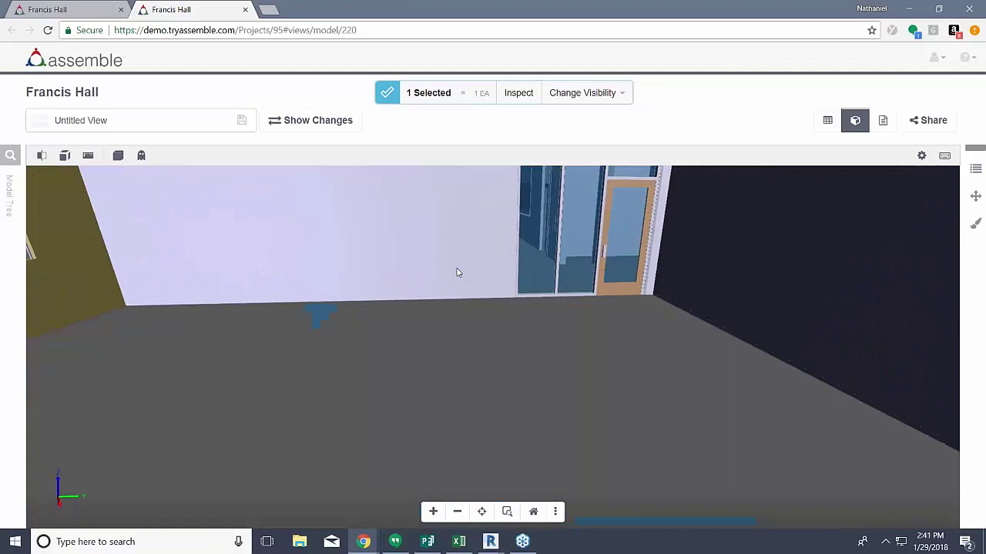
scroll(457, 273, "up", 3)
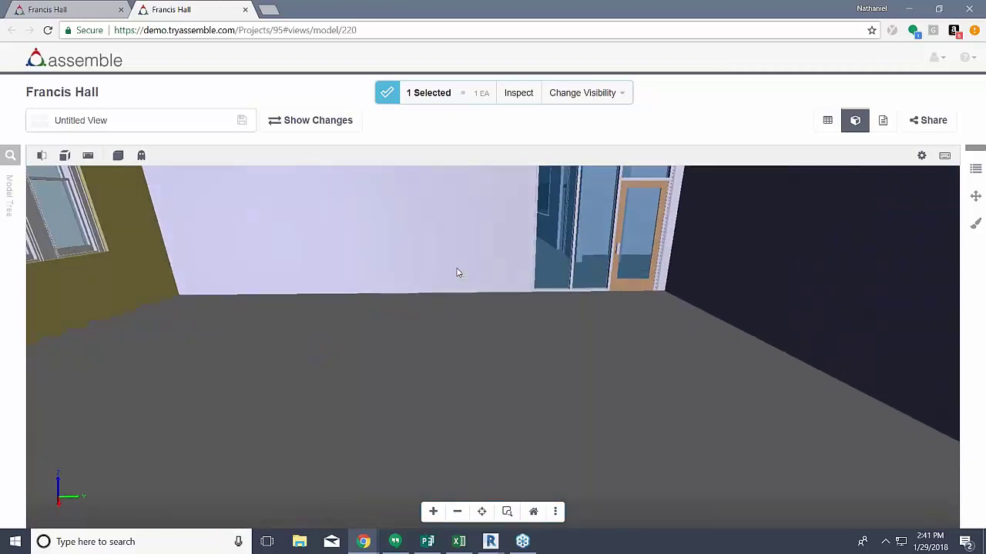
key("Left")
key("Right")
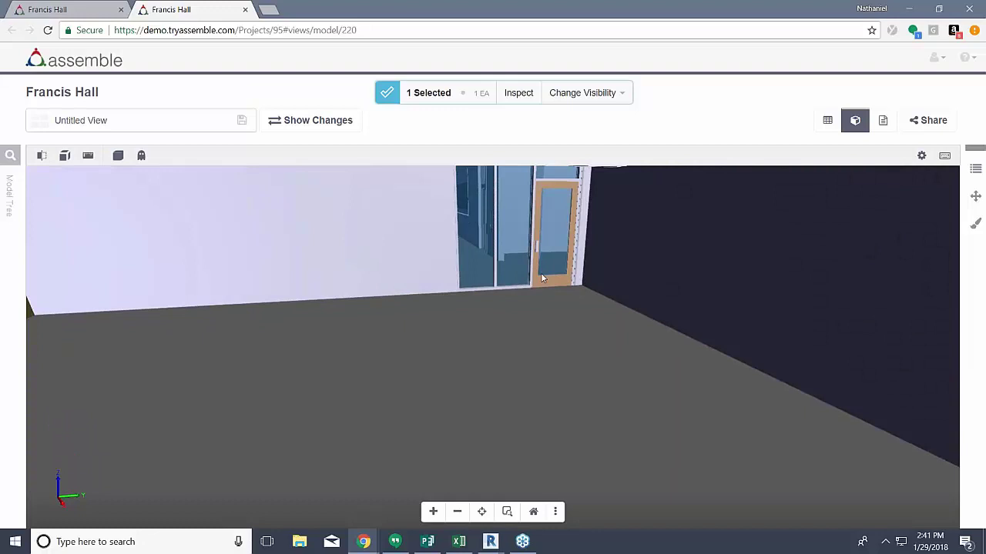
mouse_move(542, 275)
key("Up")
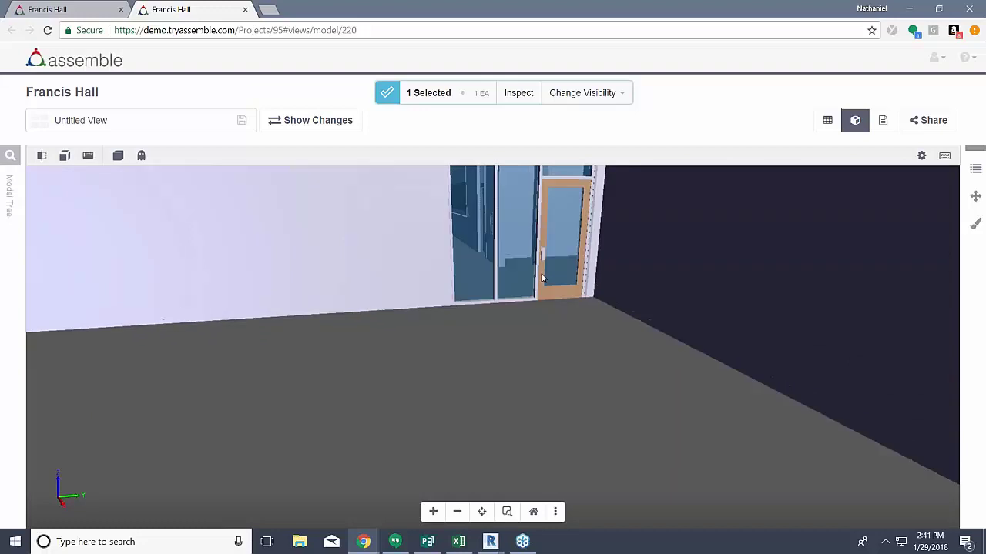
key("Up")
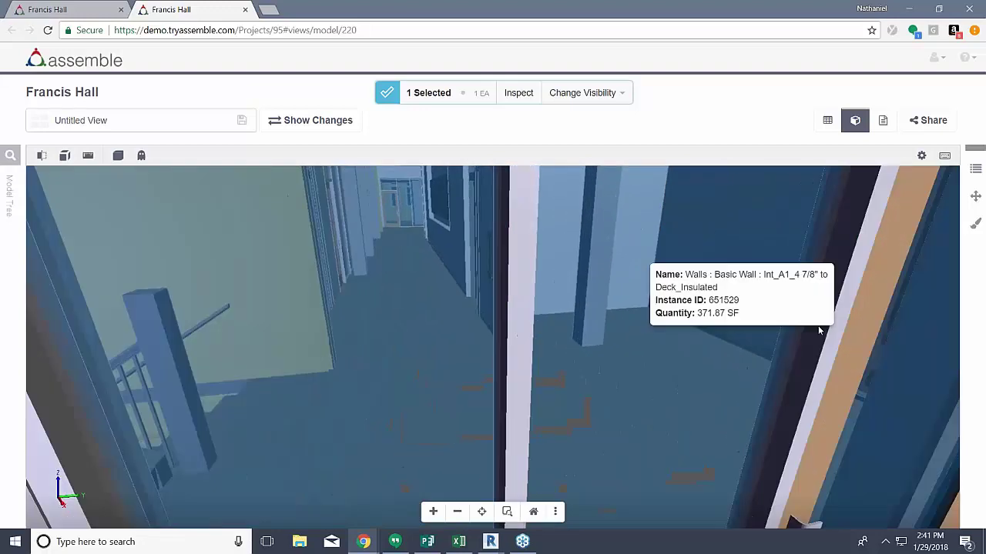
key("Up")
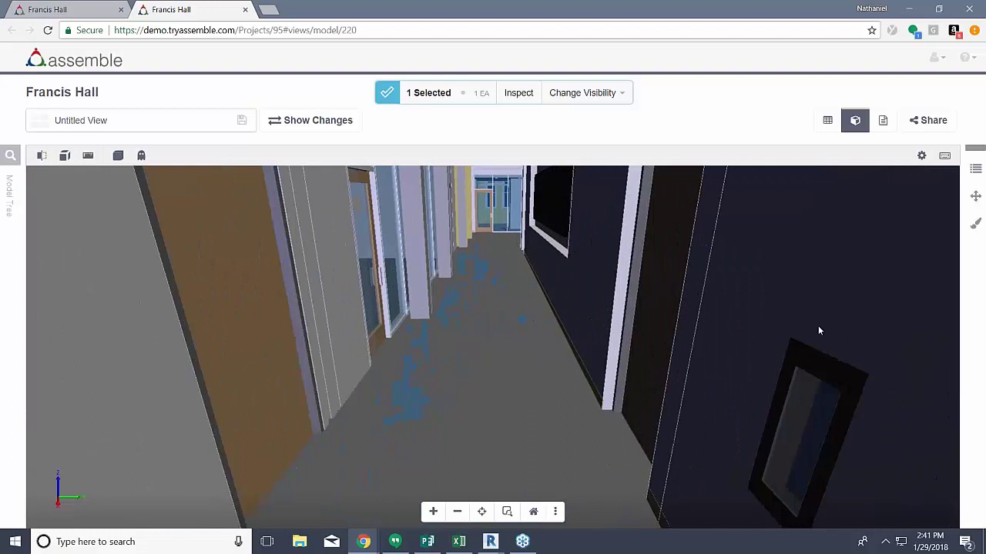
Walk the camera along the interior corridor toward the glazed room at its far end.
key("Left")
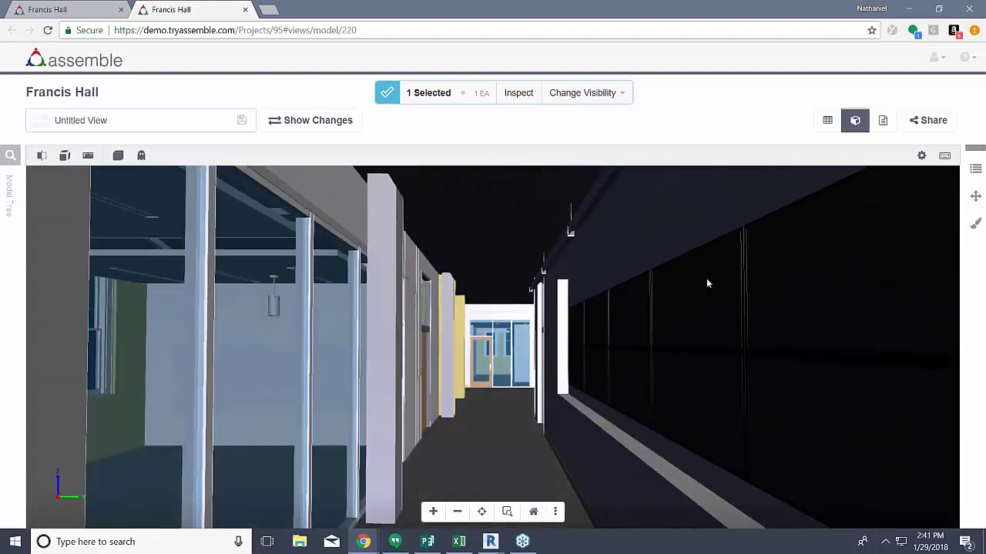
key("Up")
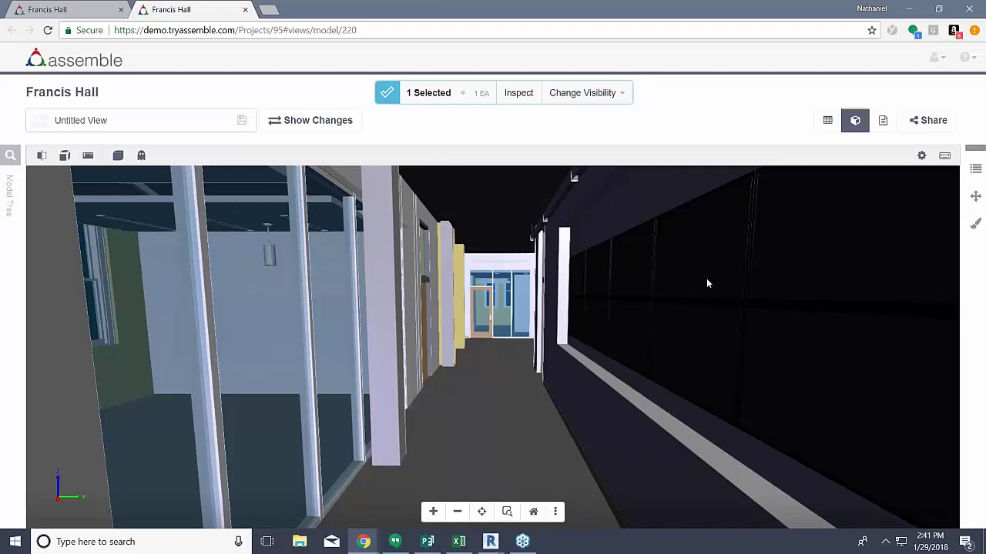
key("Up")
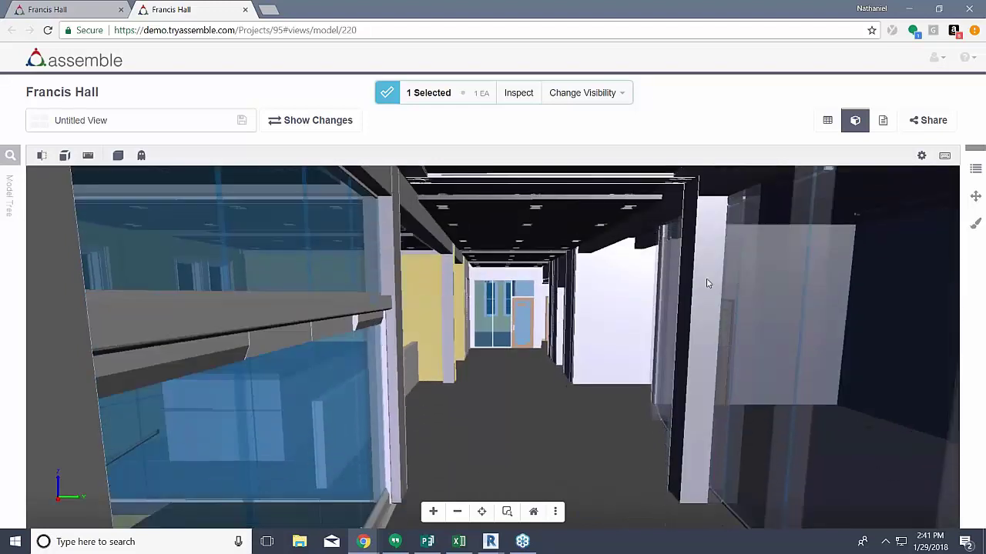
key("Up")
key("Right")
key("Left")
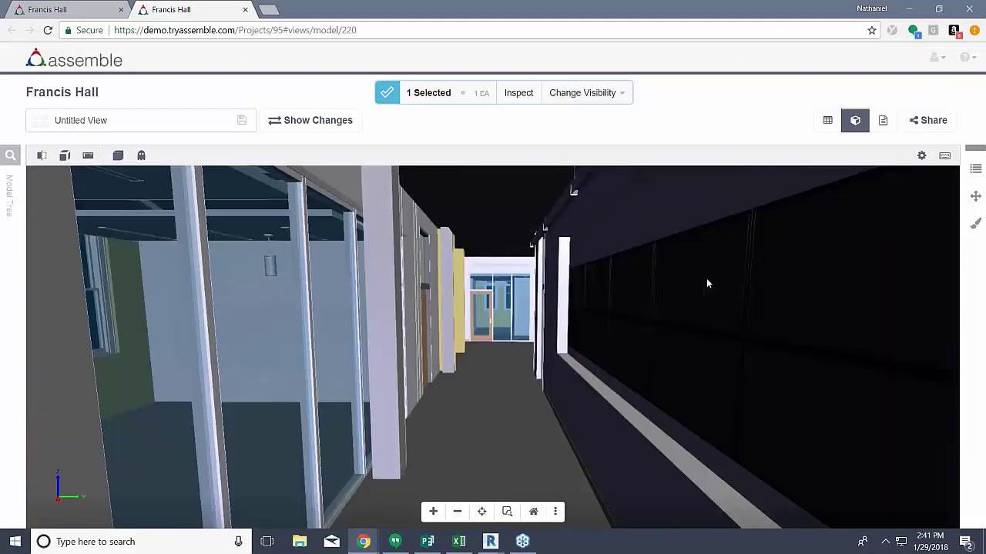
key("Up")
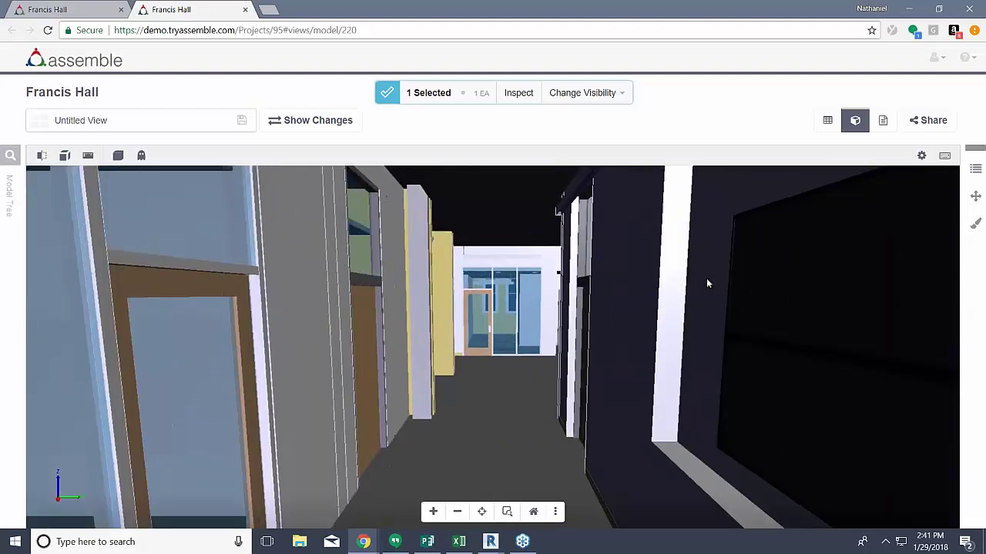
key("Up")
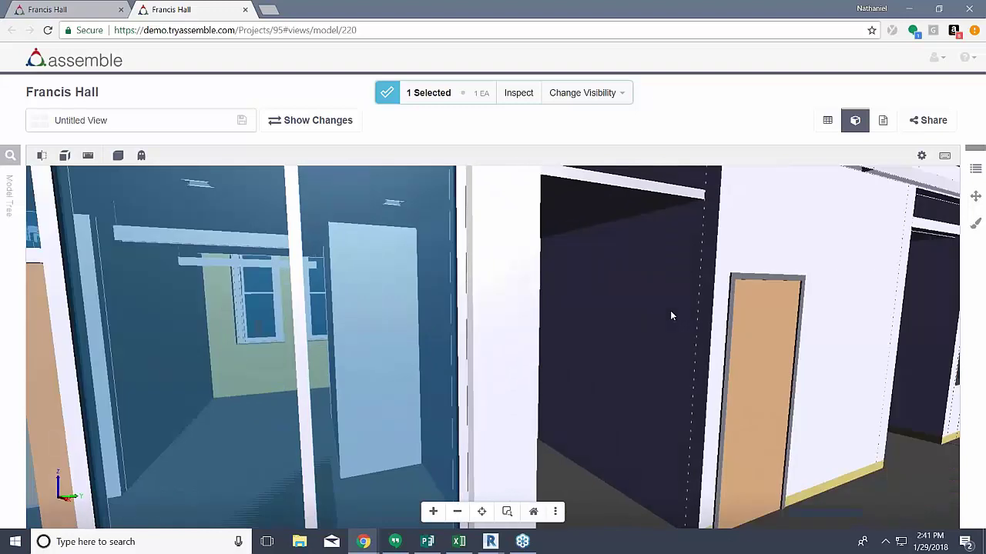
Select the wooden door in the white corridor wall, view its Assemble Properties, and close them.
key("Right")
left_click(657, 367)
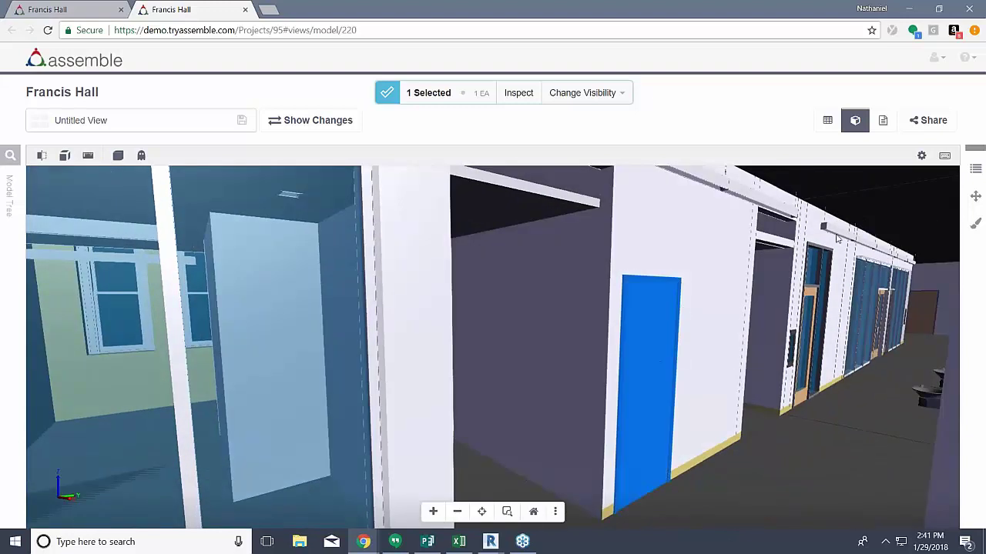
left_click(975, 169)
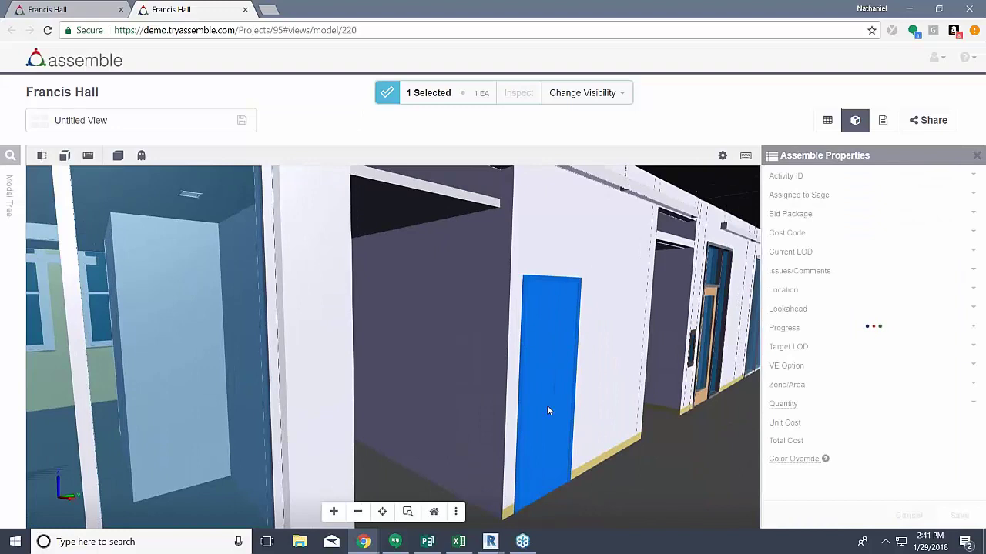
left_click(977, 156)
mouse_move(700, 364)
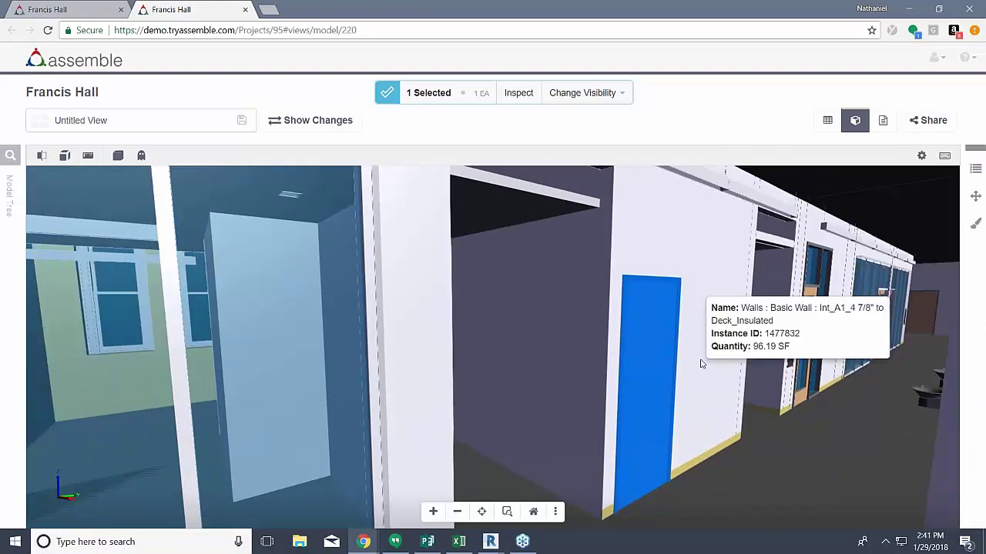
Quick-hide the selected door and the white wall around it to see into the space behind.
key("h")
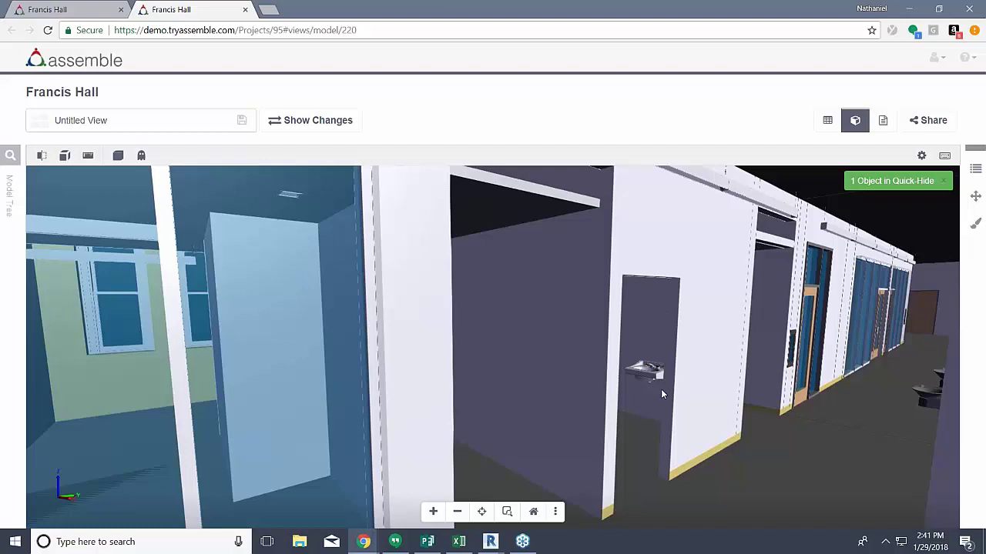
mouse_move(661, 388)
left_click(701, 290)
key("h")
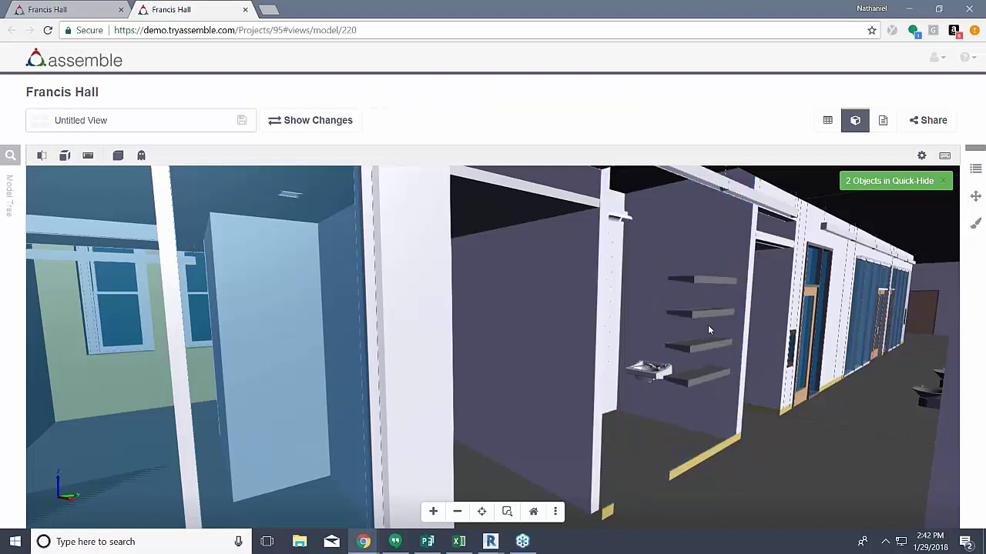
Move into the corridor toward its far end, and quick-hide the end wall and its wooden door.
scroll(707, 325, "up", 3)
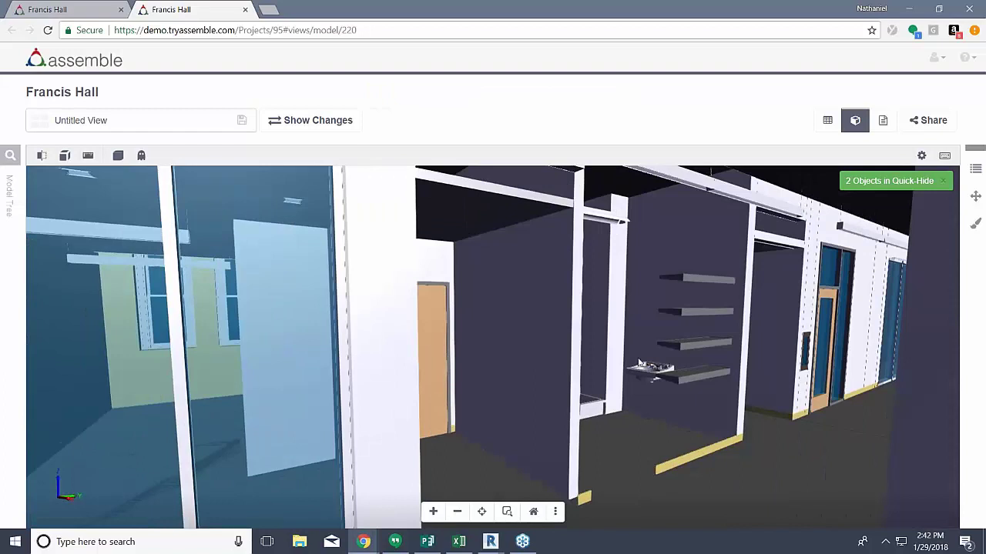
scroll(637, 361, "up", 3)
scroll(637, 357, "up", 6)
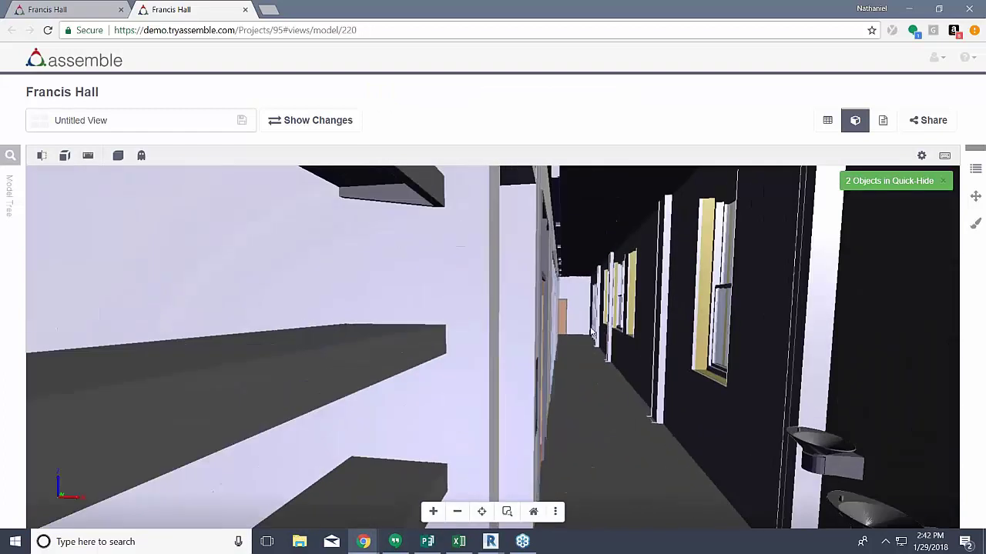
left_click_drag(591, 331, 565, 328)
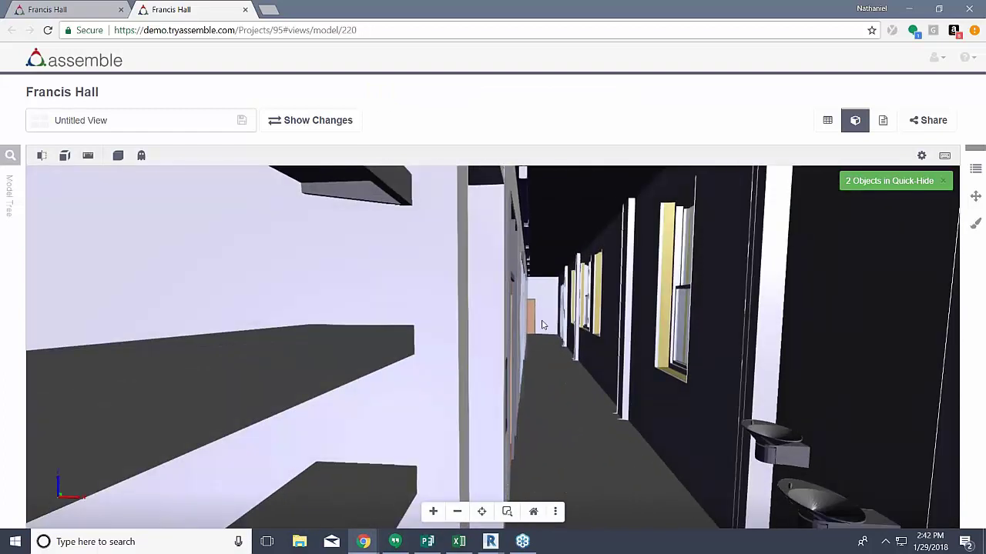
left_click(541, 324)
key("h")
left_click(529, 314)
key("h")
scroll(554, 332, "up", 3)
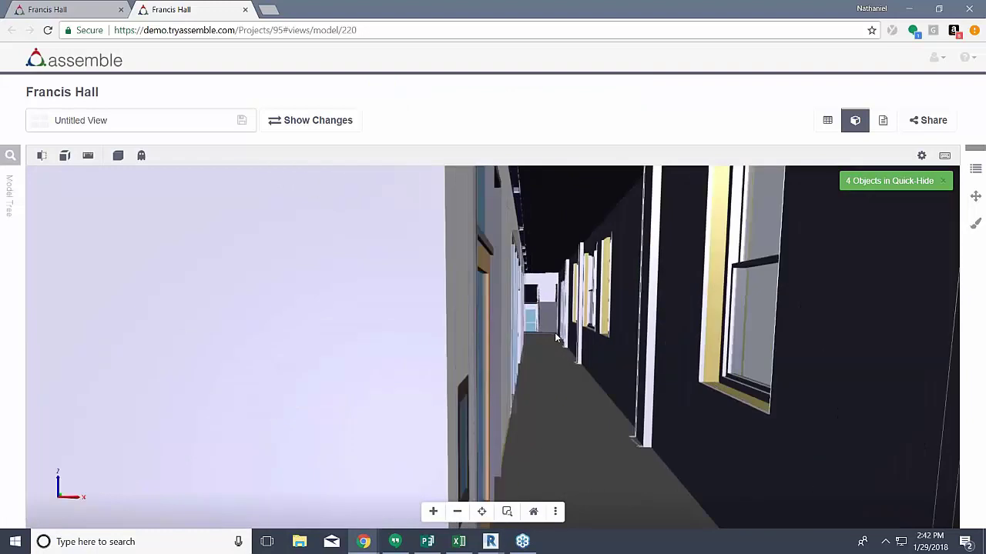
Restore all quick-hidden objects and walk the camera further along the corridor toward the end wall.
left_click(943, 181)
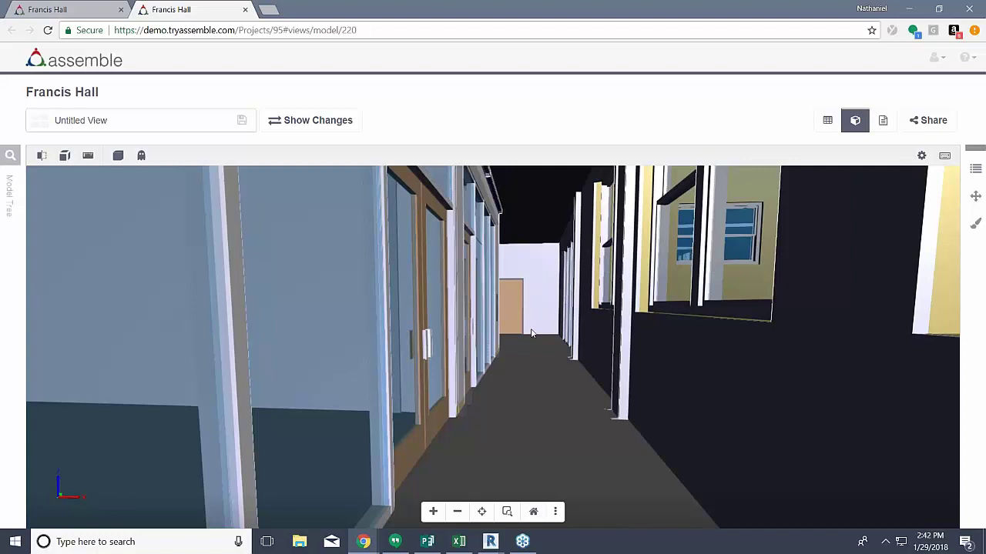
scroll(530, 331, "up", 5)
scroll(531, 333, "up", 3)
scroll(531, 333, "up", 3)
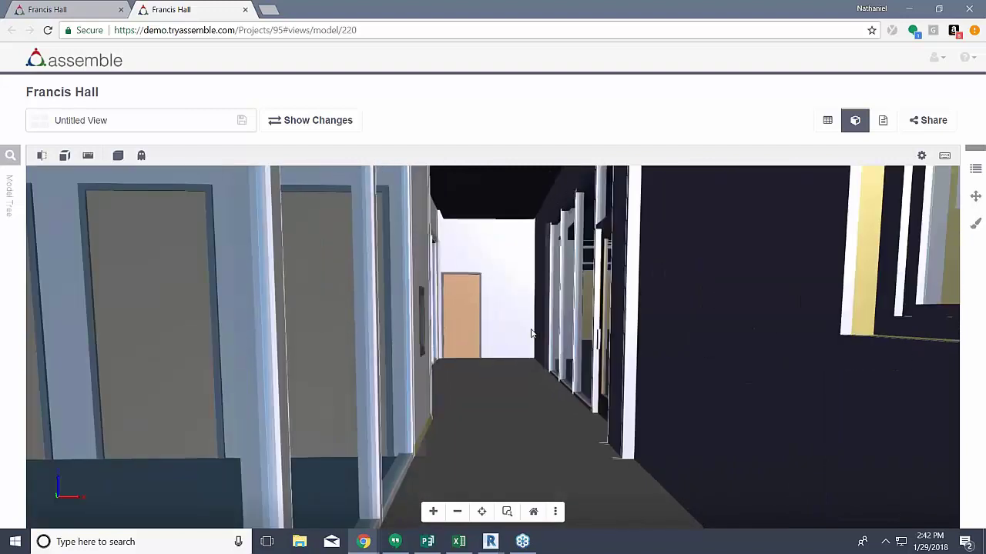
scroll(531, 332, "down", 3)
Return to the home view and orbit to examine the building from the side with the rounded wing.
left_click(533, 511)
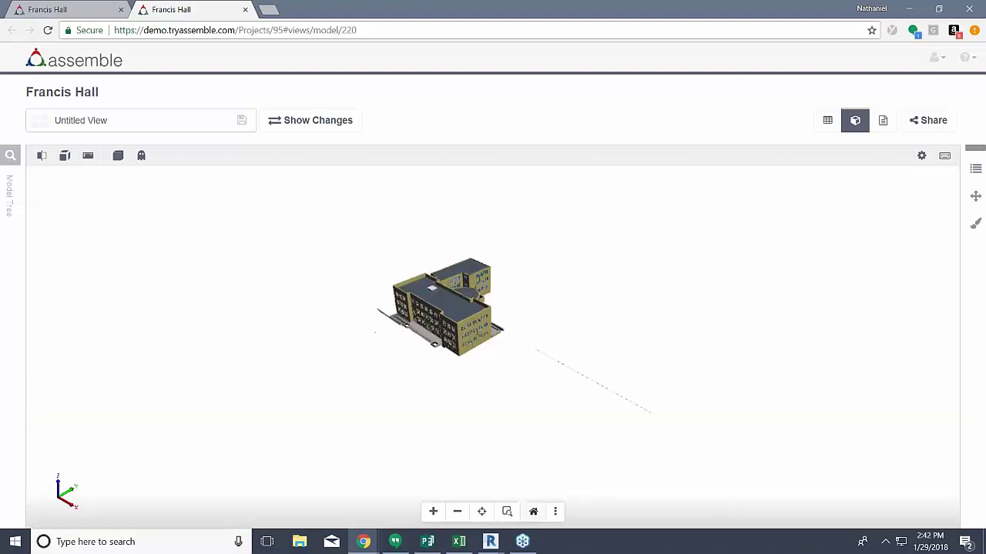
left_click_drag(506, 338, 423, 242)
scroll(443, 264, "up", 2)
scroll(443, 264, "up", 2)
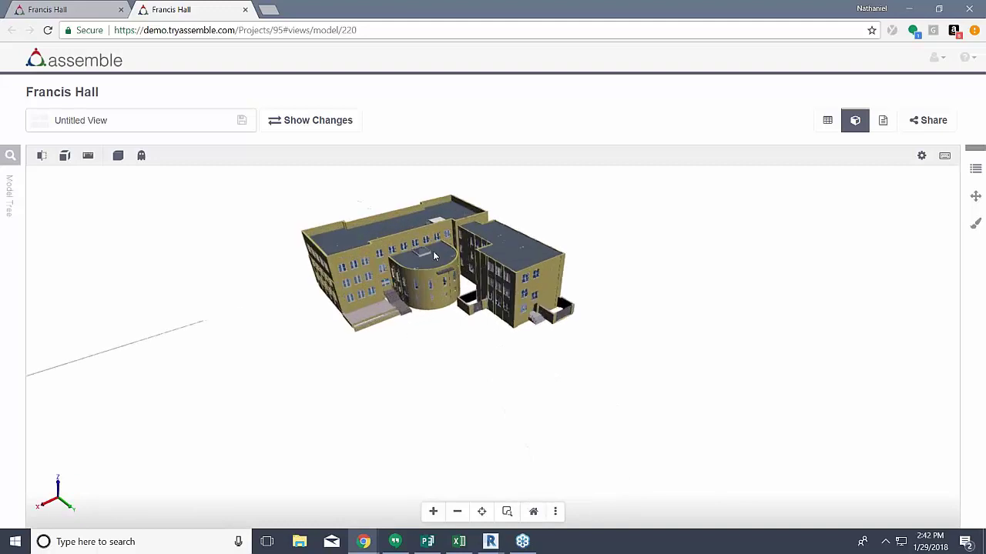
scroll(445, 277, "up", 2)
middle_click_drag(462, 291, 452, 329)
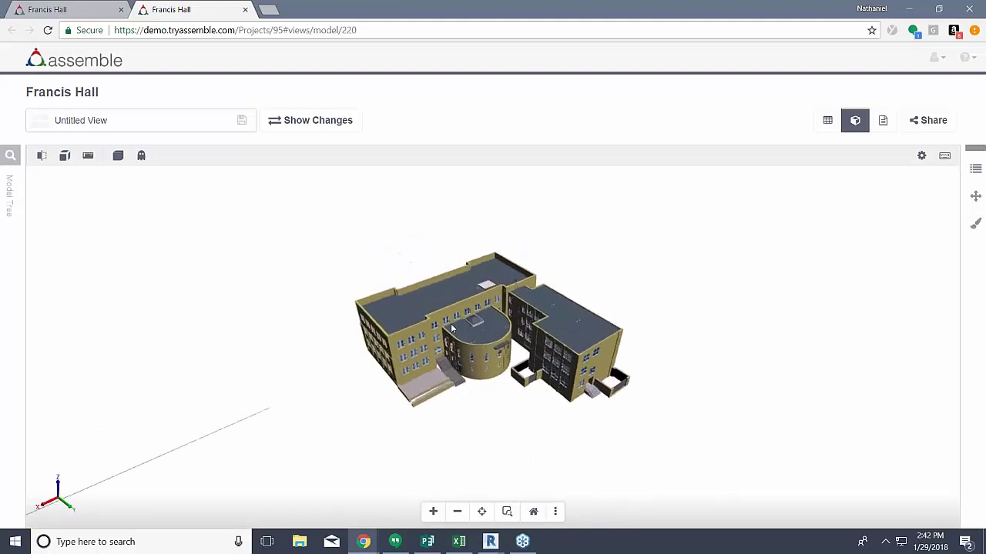
In the 3D viewer settings, toggle the 3D axis off and on, and try Orthographic projection before returning to Perspective.
left_click(920, 157)
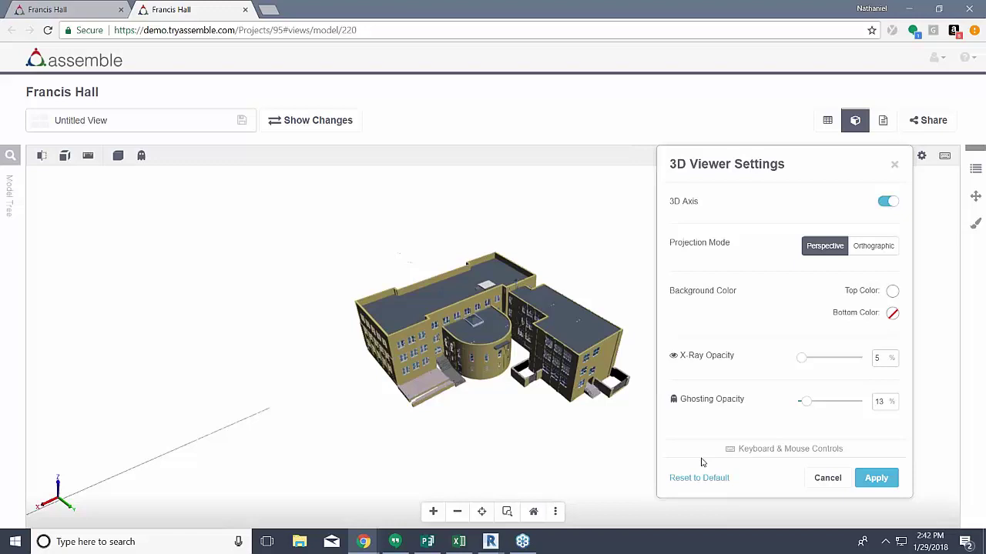
left_click(887, 201)
left_click(887, 201)
left_click(877, 246)
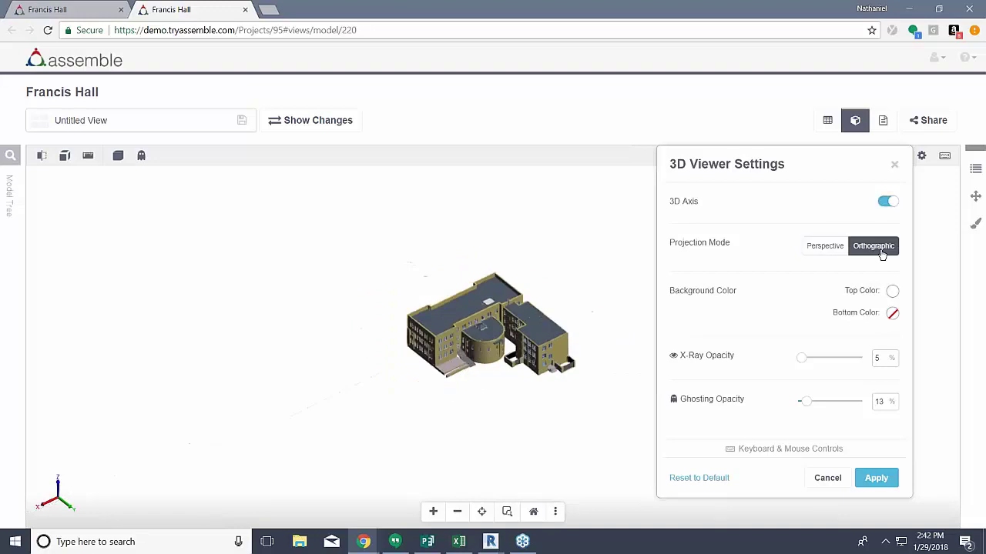
left_click(839, 246)
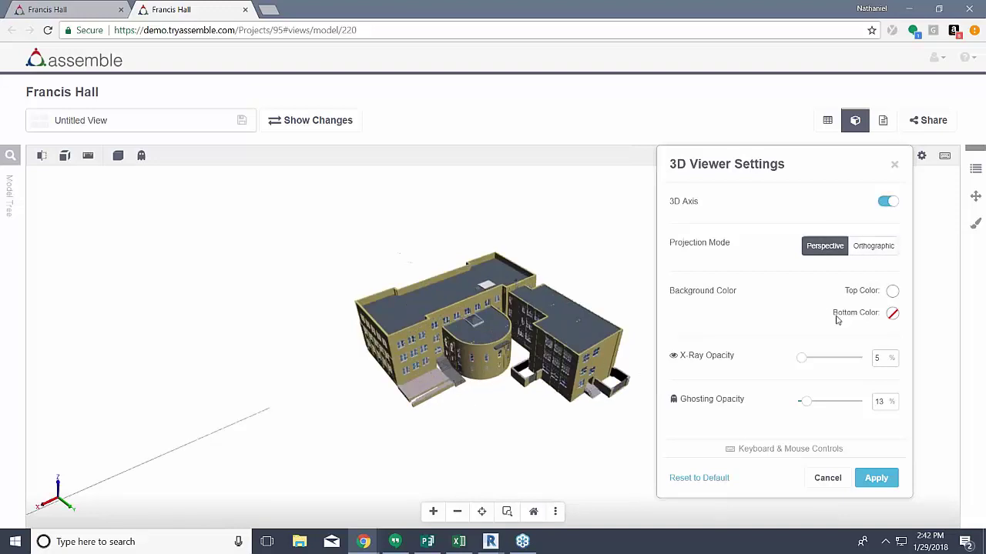
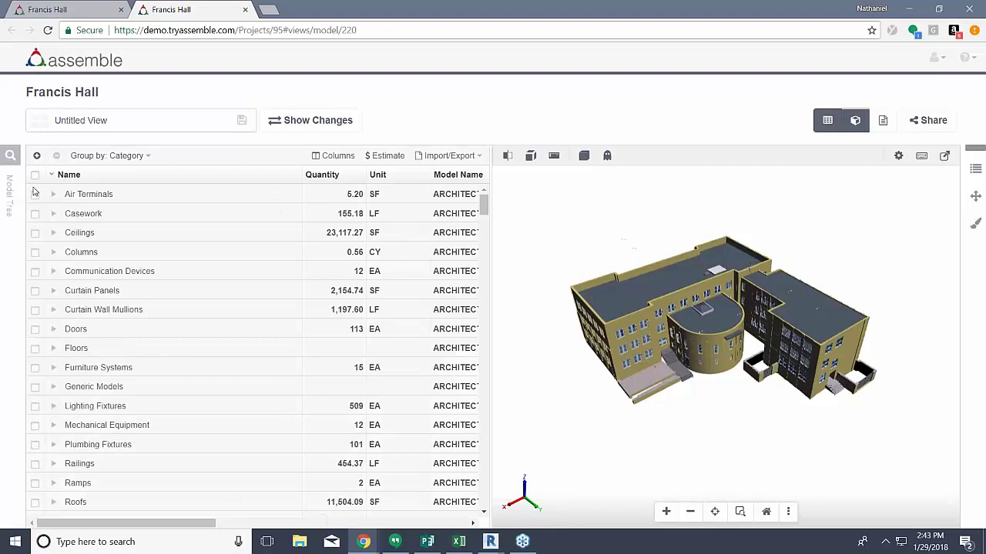
Add an all-models visibility rule that shows only the Doors and Windows categories, and update the view.
left_click(9, 189)
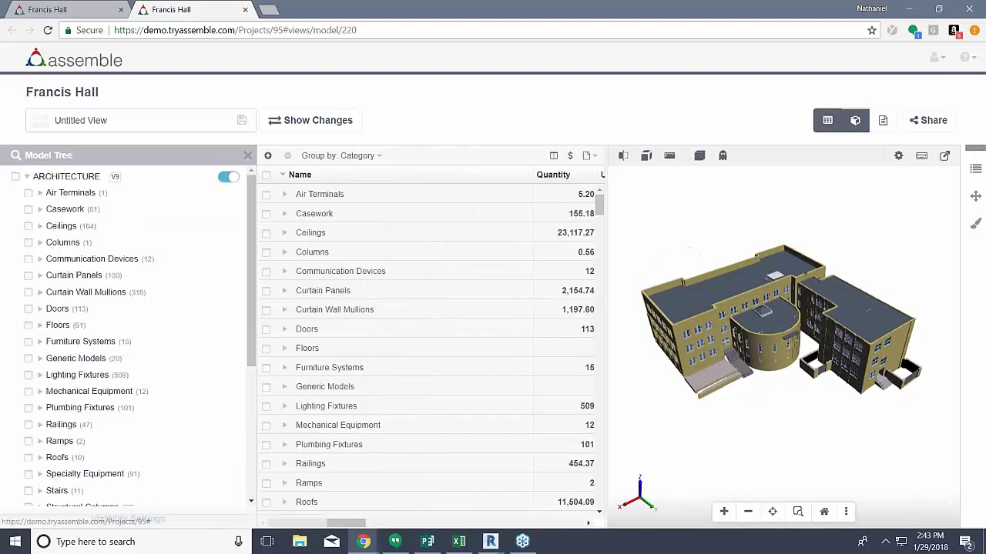
left_click(115, 520)
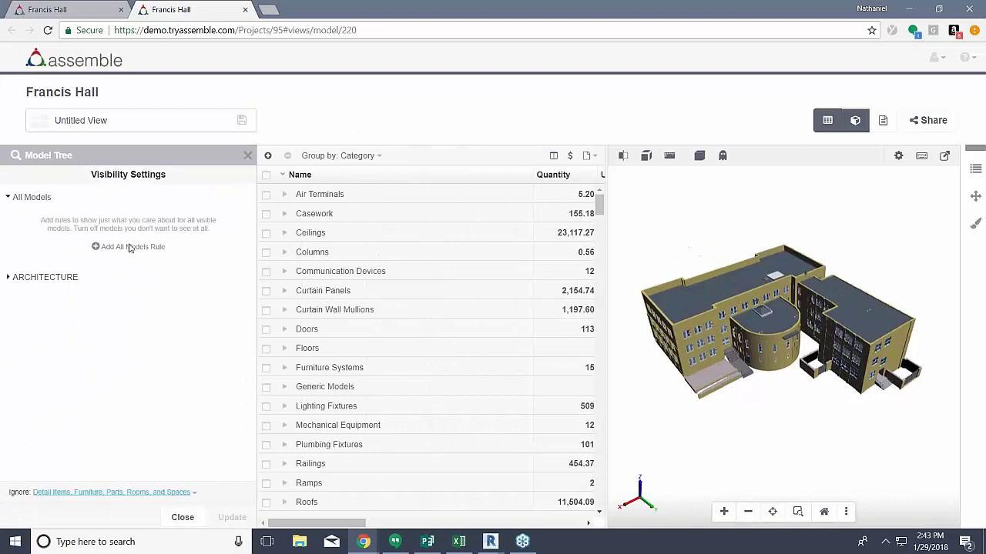
left_click(129, 246)
left_click(149, 245)
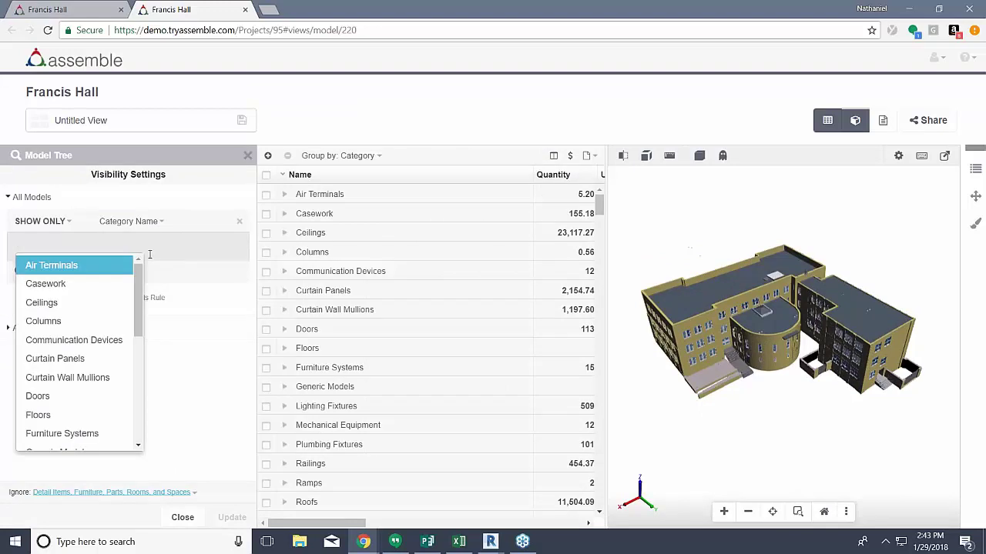
type("doo")
key("Return")
type("win")
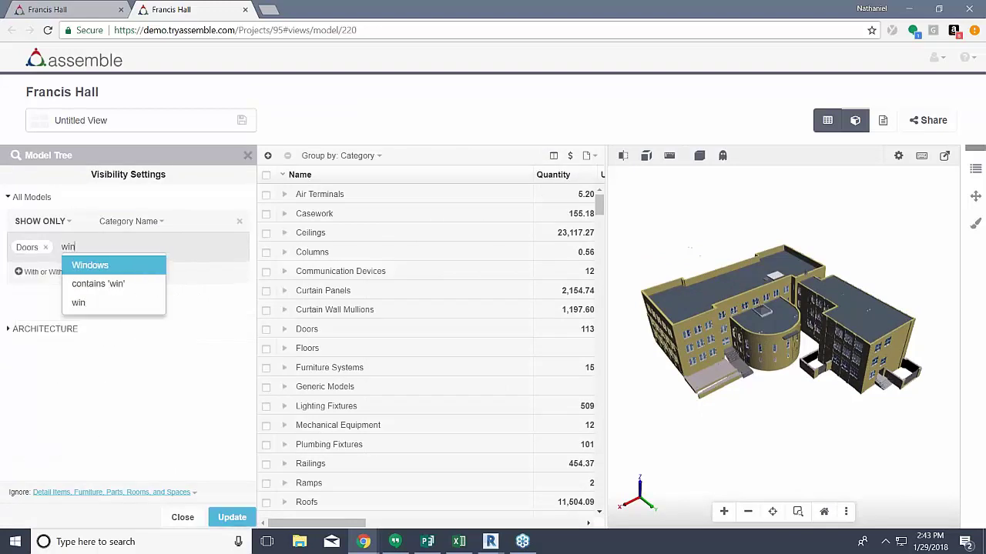
key("Return")
left_click(110, 391)
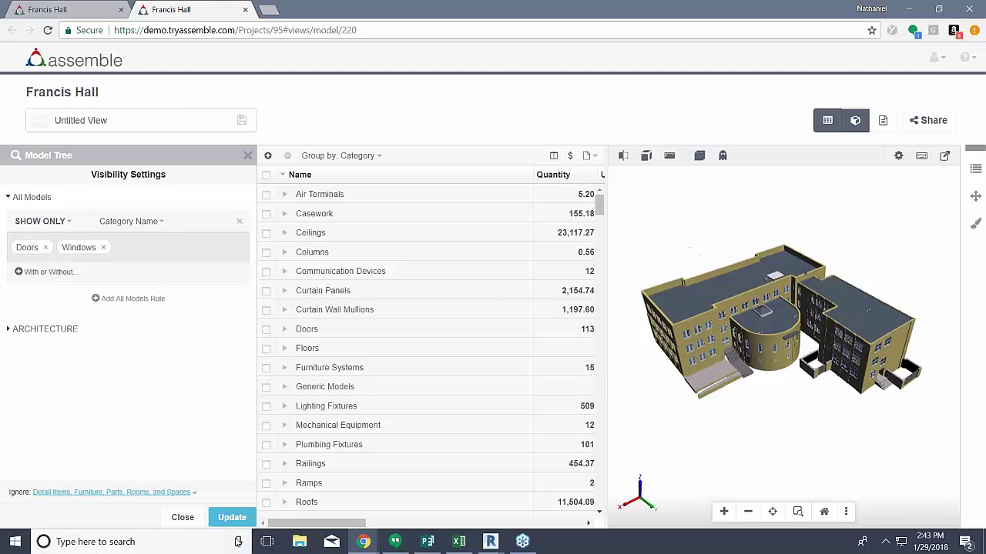
left_click(232, 517)
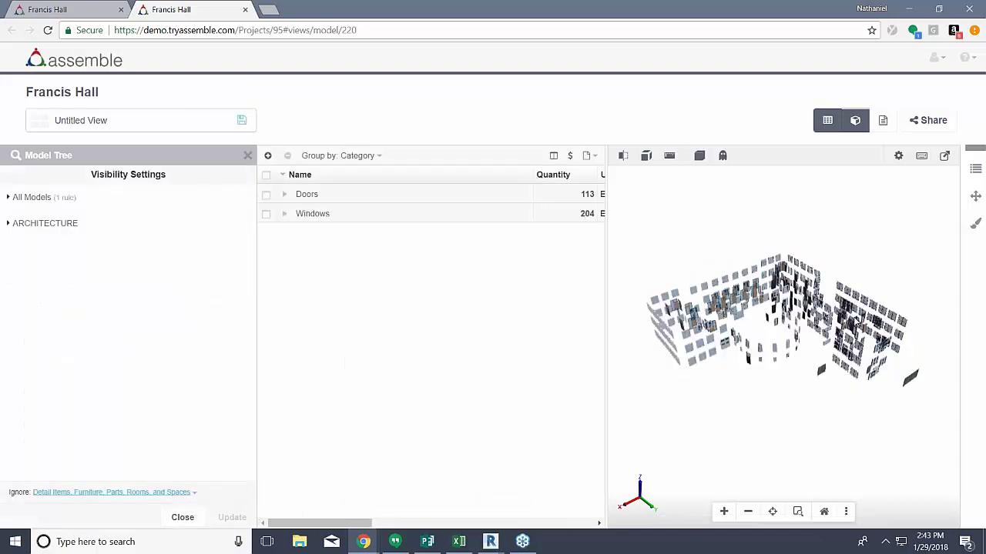
Turn on ghosting for the filtered model and set the ghosting opacity to 5%.
left_click_drag(789, 393, 707, 248)
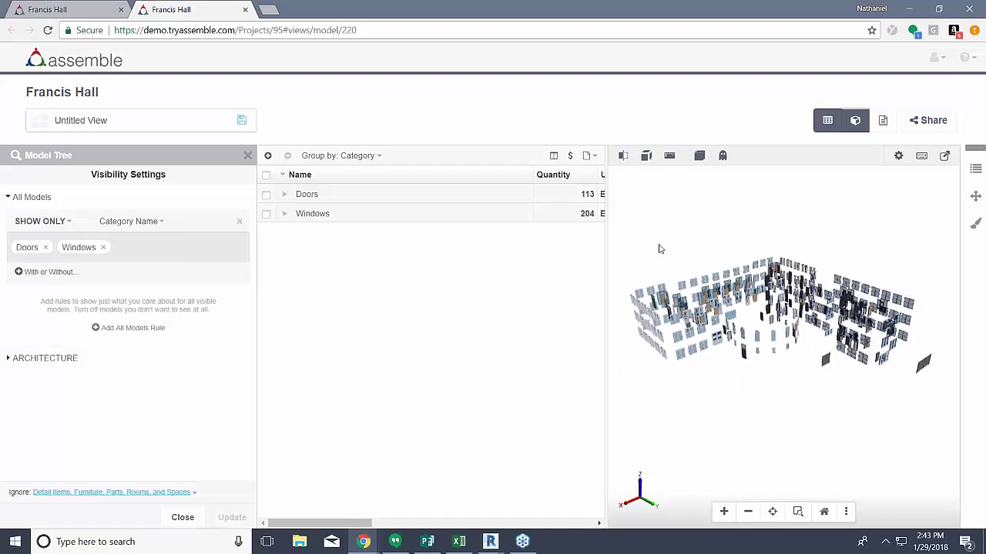
left_click(723, 156)
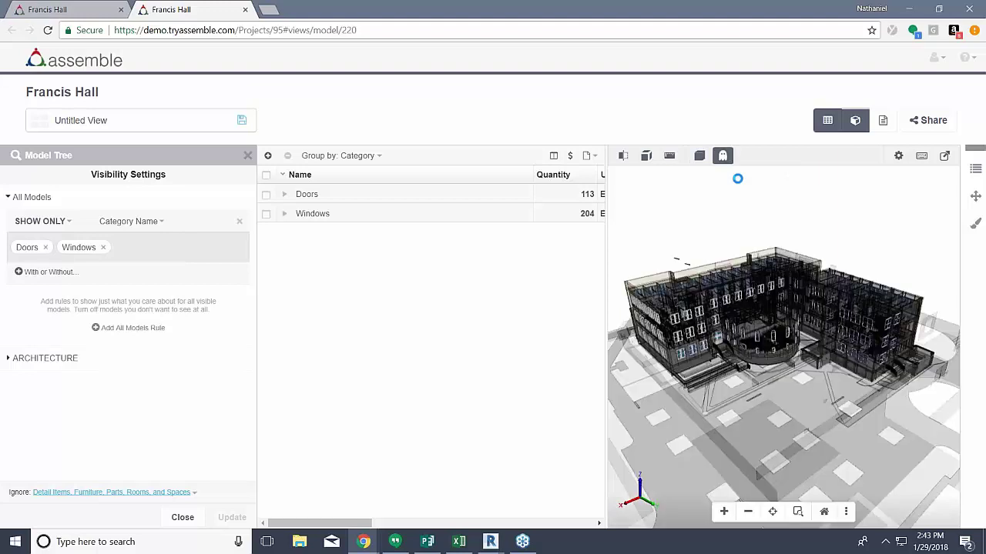
left_click(899, 157)
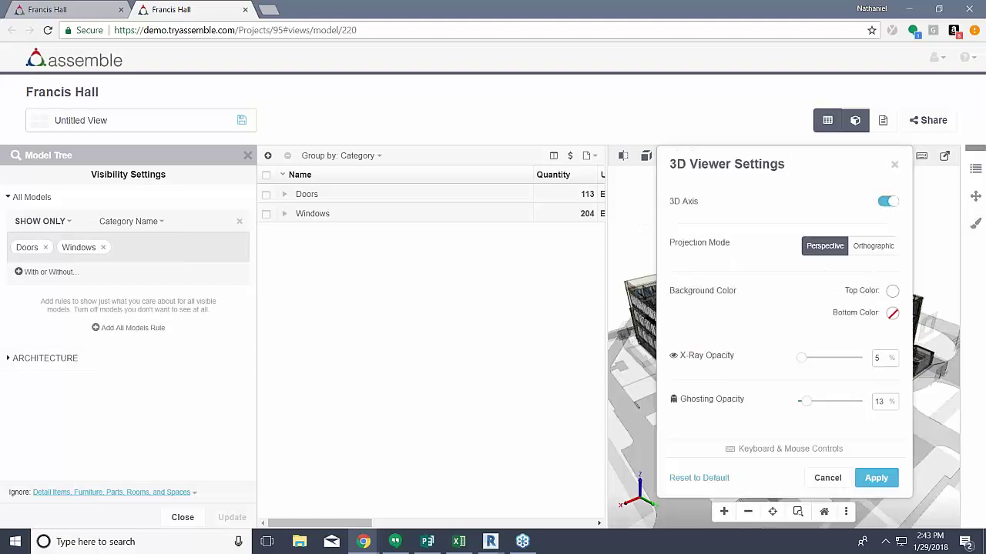
left_click_drag(804, 404, 803, 409)
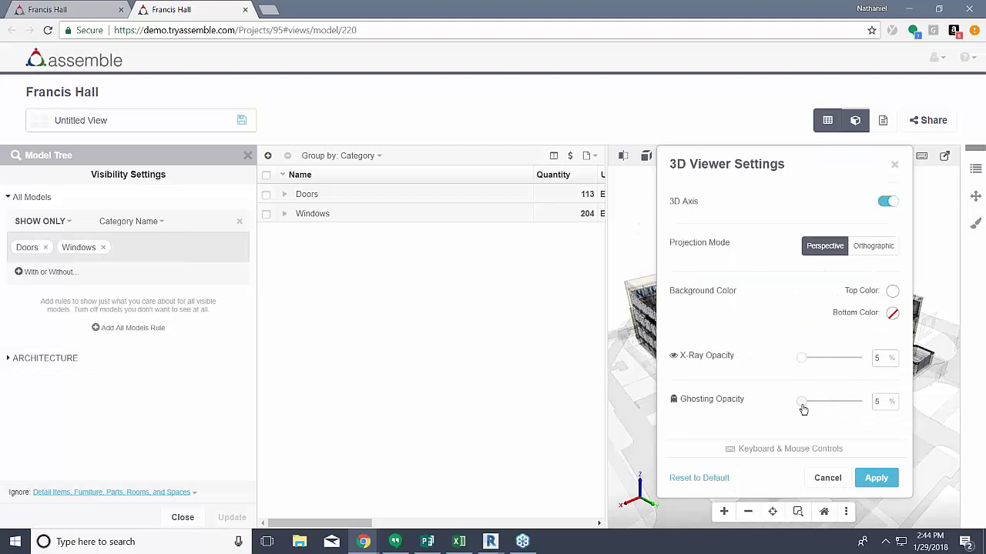
left_click(875, 478)
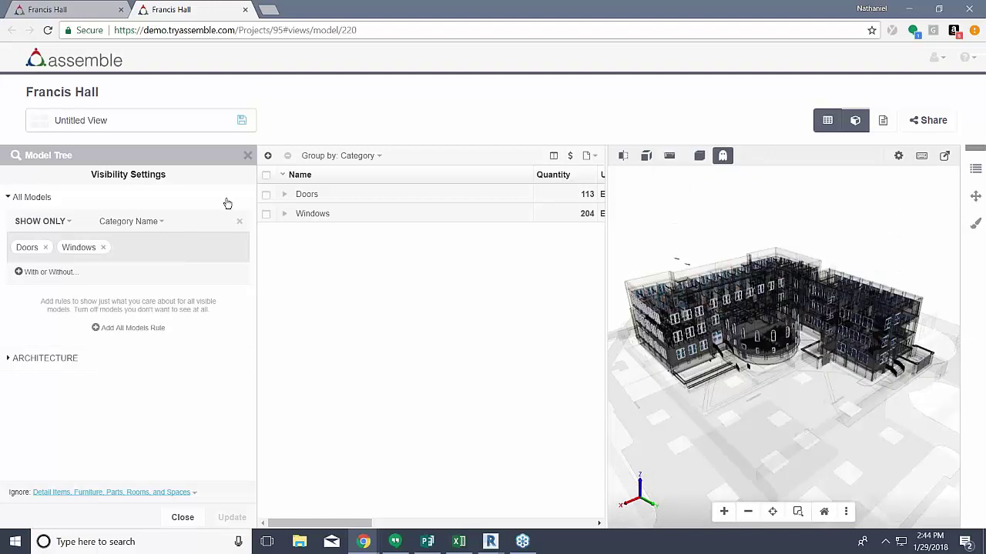
Select all doors and windows, inspect their highlighting in the ghosted model, and clear the selection.
left_click(266, 195)
left_click(266, 214)
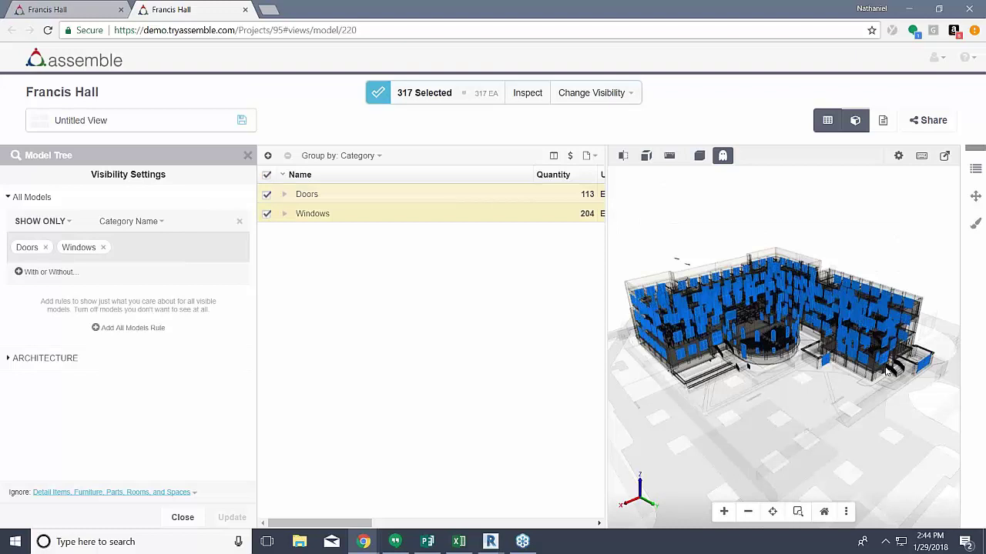
left_click_drag(886, 373, 878, 338)
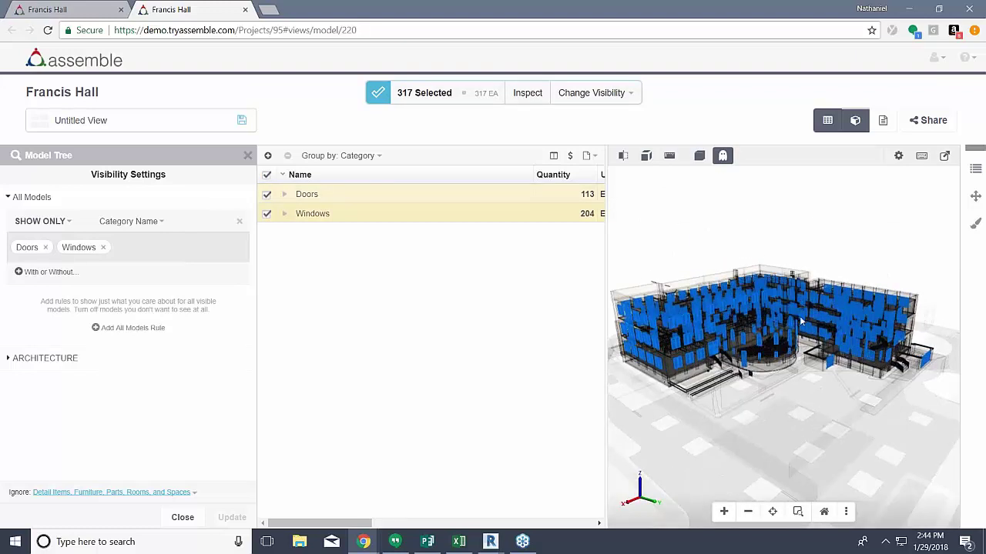
left_click(266, 177)
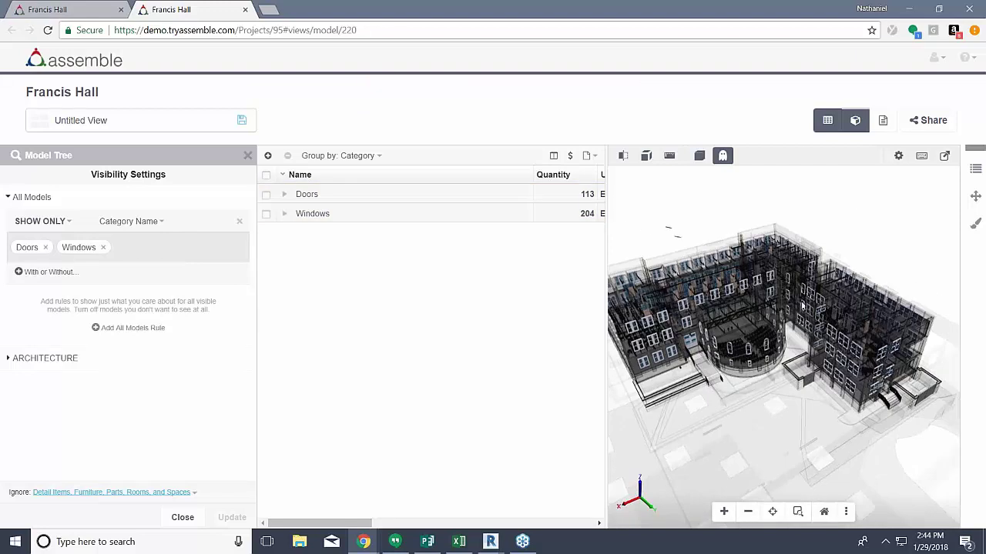
Check the 3D viewer settings, and toggle ghosting off, on and off again to compare the views.
left_click(897, 155)
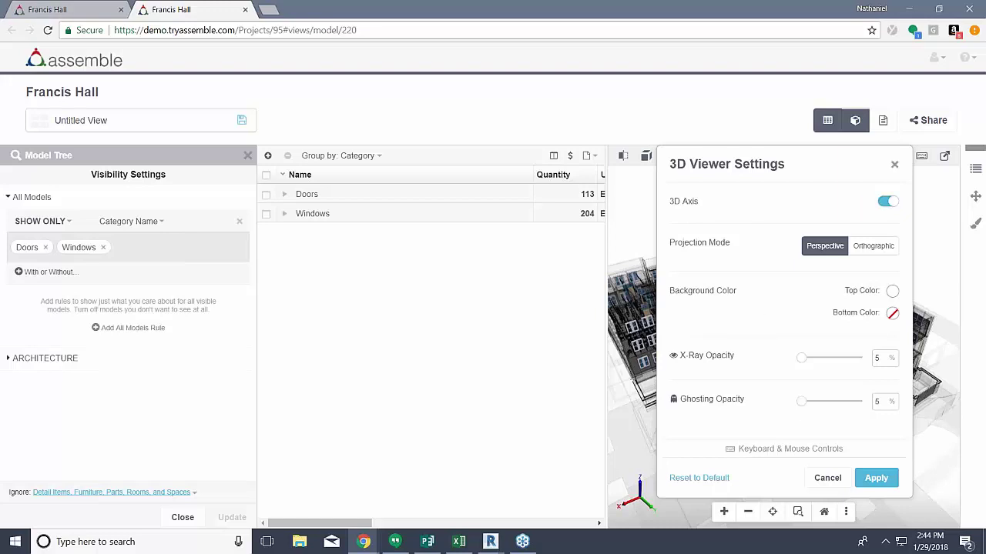
left_click(894, 164)
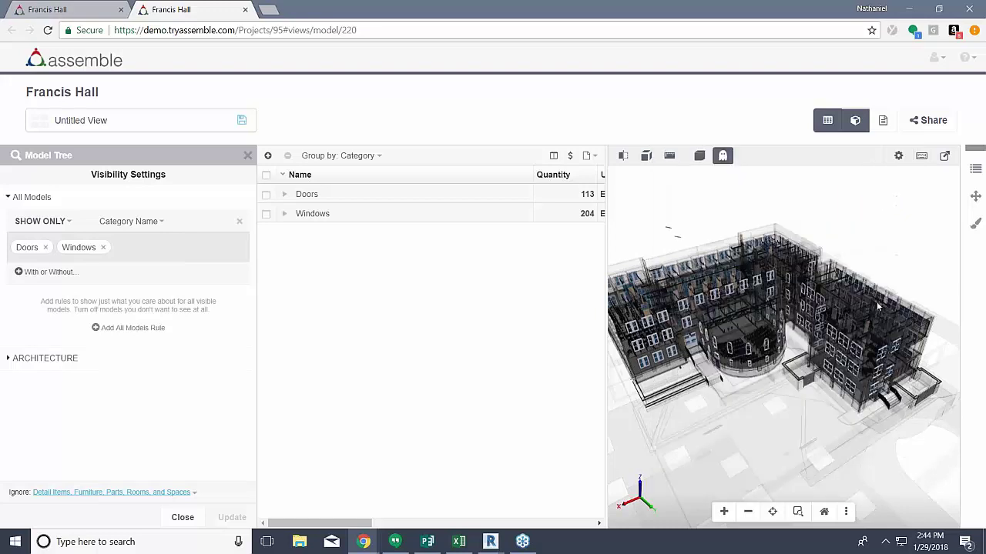
left_click(723, 157)
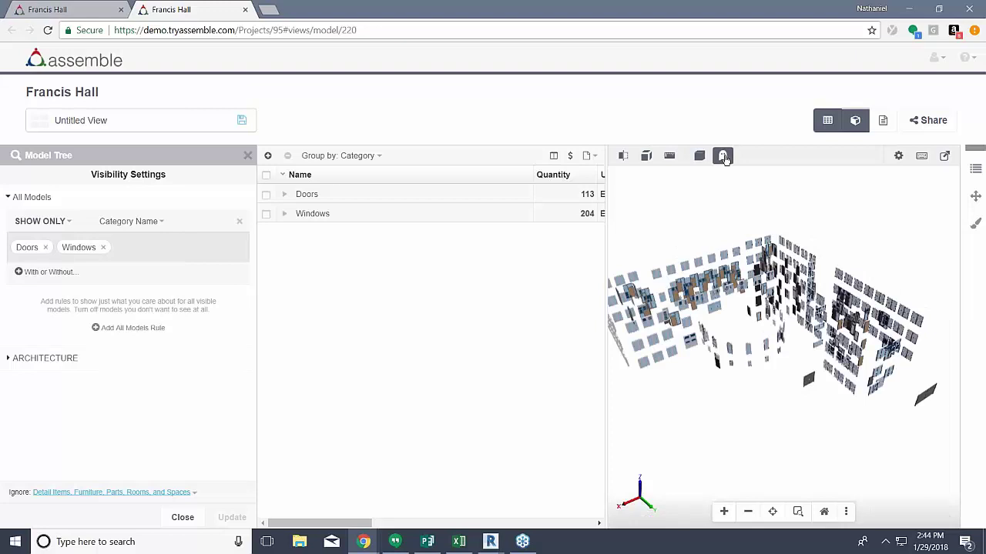
left_click(723, 157)
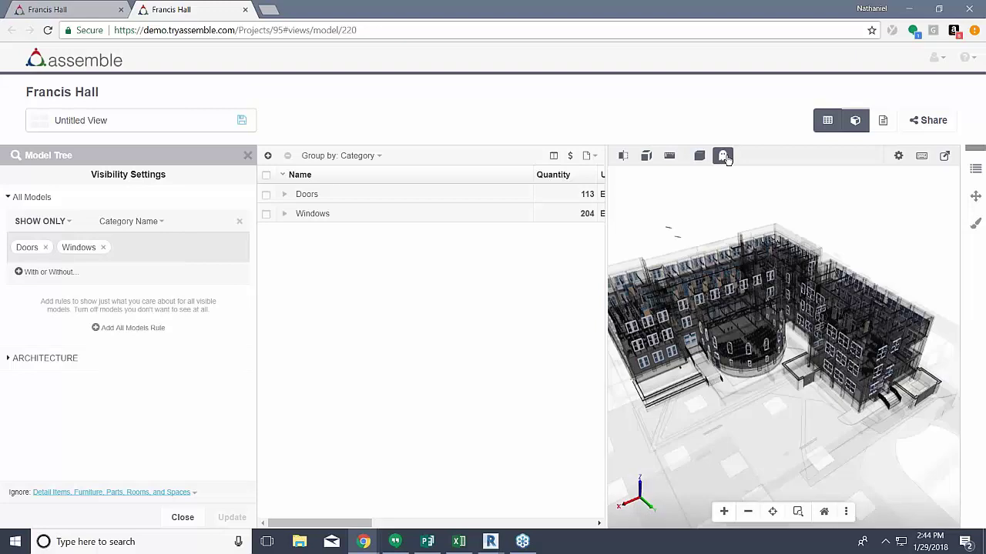
left_click(723, 157)
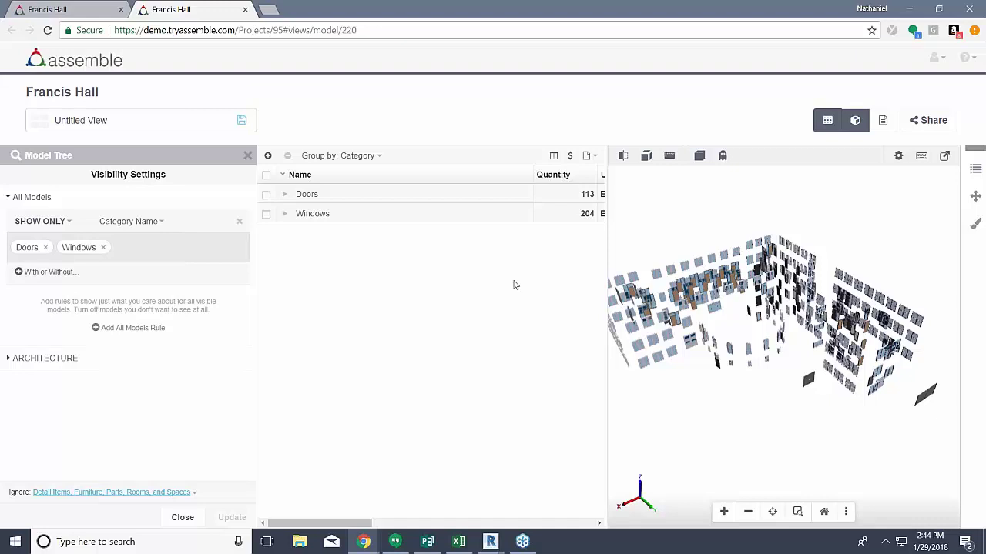
Remove the doors-and-windows visibility rule from all models and update the view.
left_click(238, 221)
left_click(235, 518)
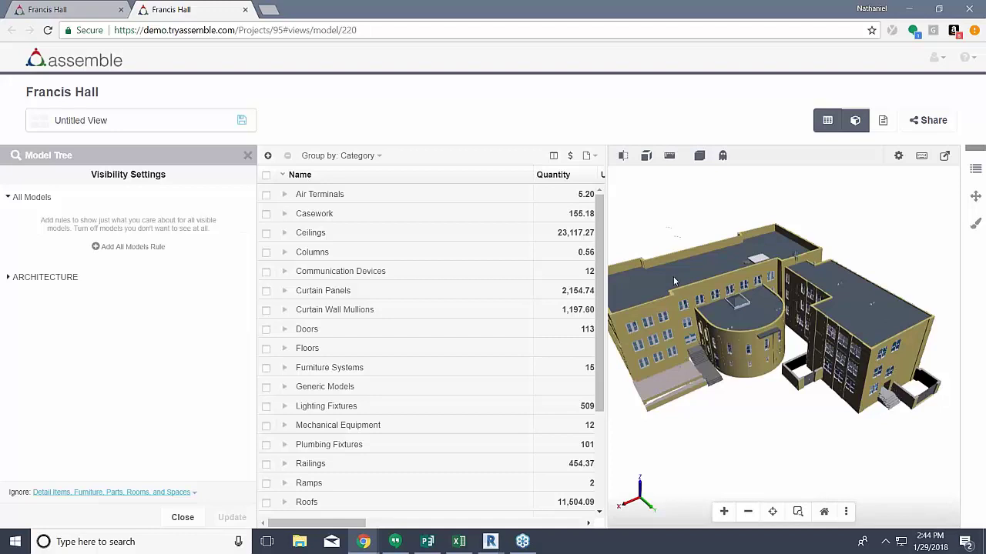
Switch the model's render style to Shaded with Edges and inspect the building from different angles.
left_click_drag(779, 363, 785, 254)
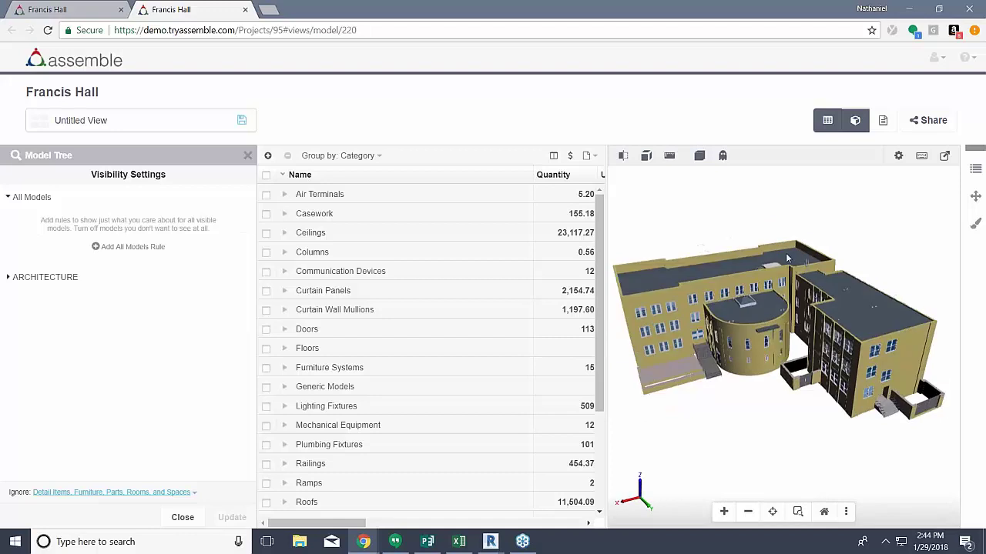
left_click(702, 160)
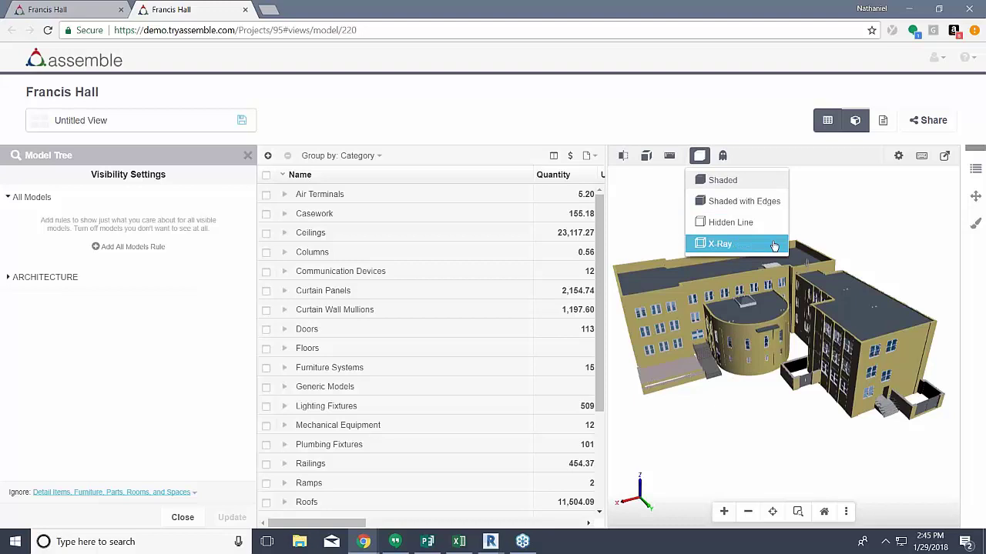
left_click(735, 203)
mouse_move(784, 418)
left_mouse_down()
mouse_move(787, 401)
mouse_move(778, 411)
left_mouse_up()
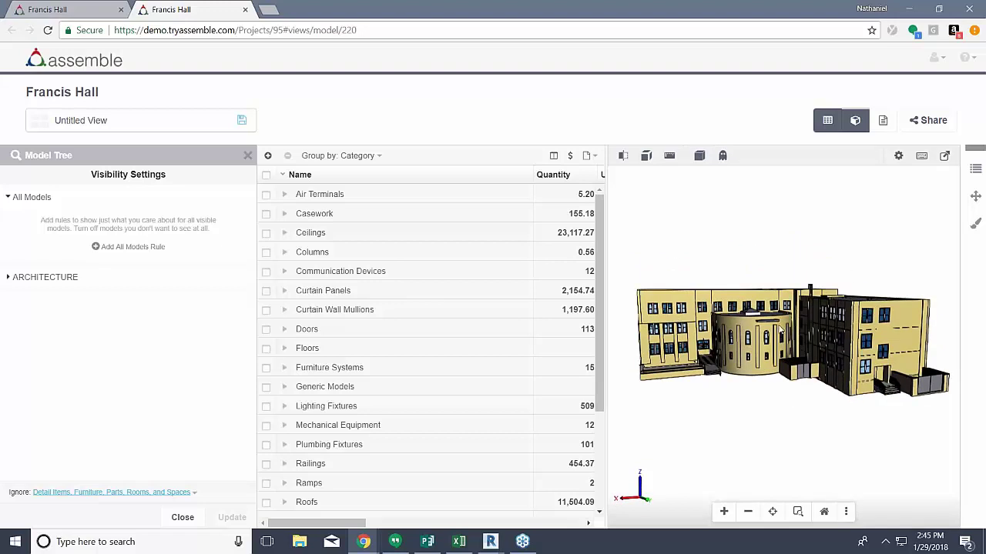
left_click_drag(780, 330, 781, 368)
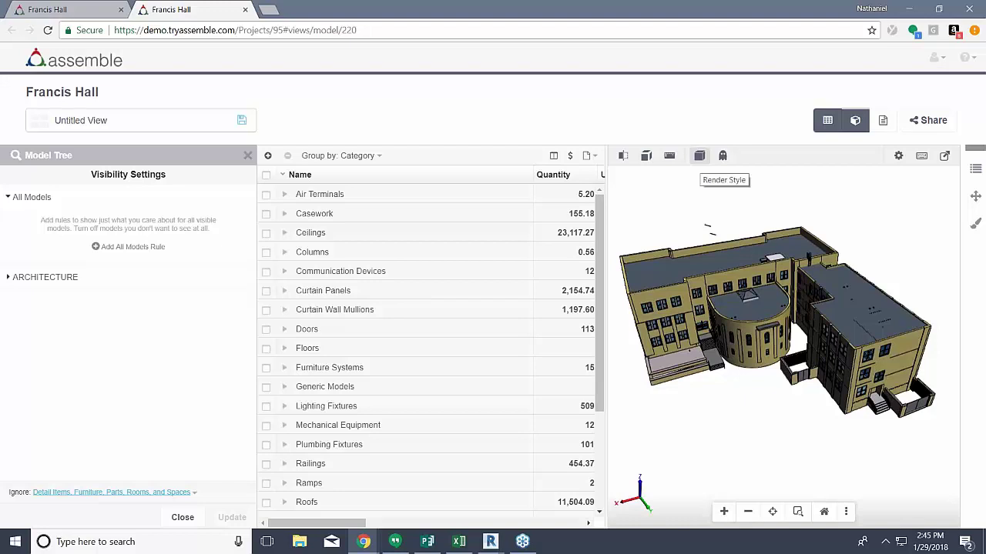
left_click(700, 155)
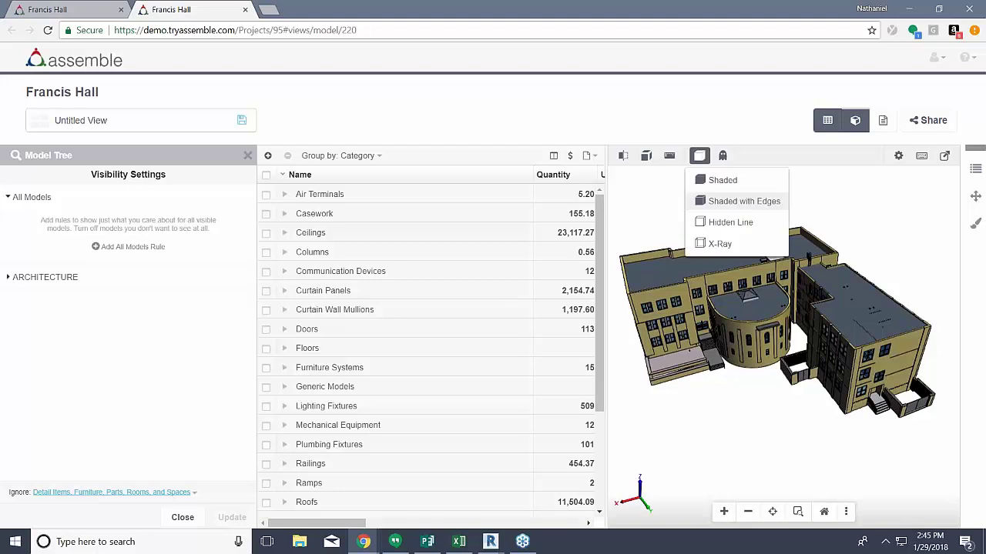
left_click(645, 194)
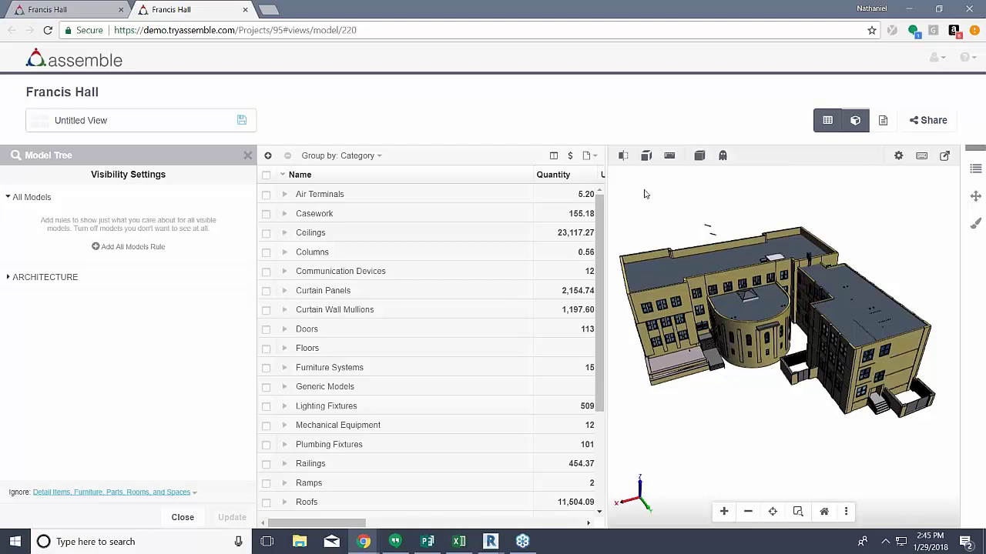
Select all doors and inspect their highlighting on the edge-shaded building.
scroll(444, 255, "down", 1)
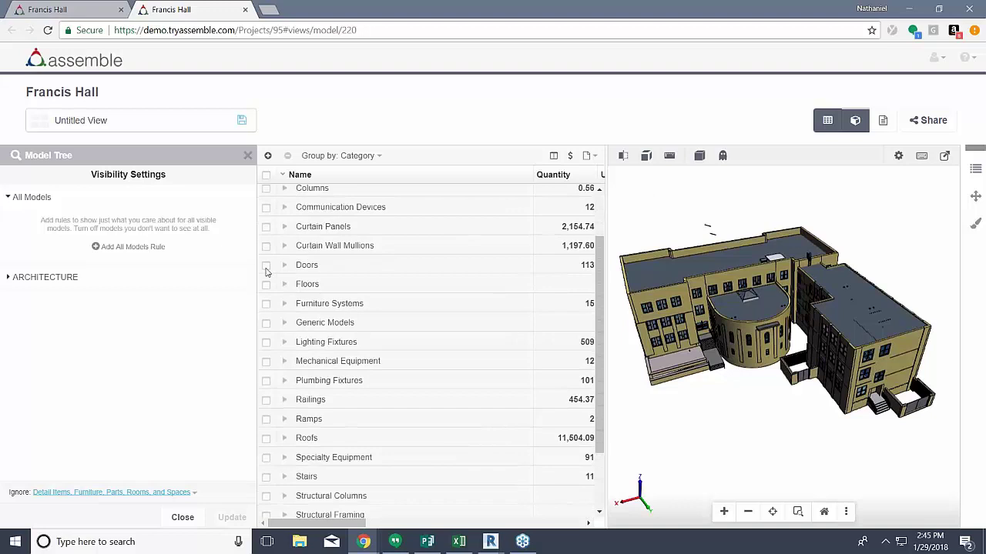
left_click(266, 265)
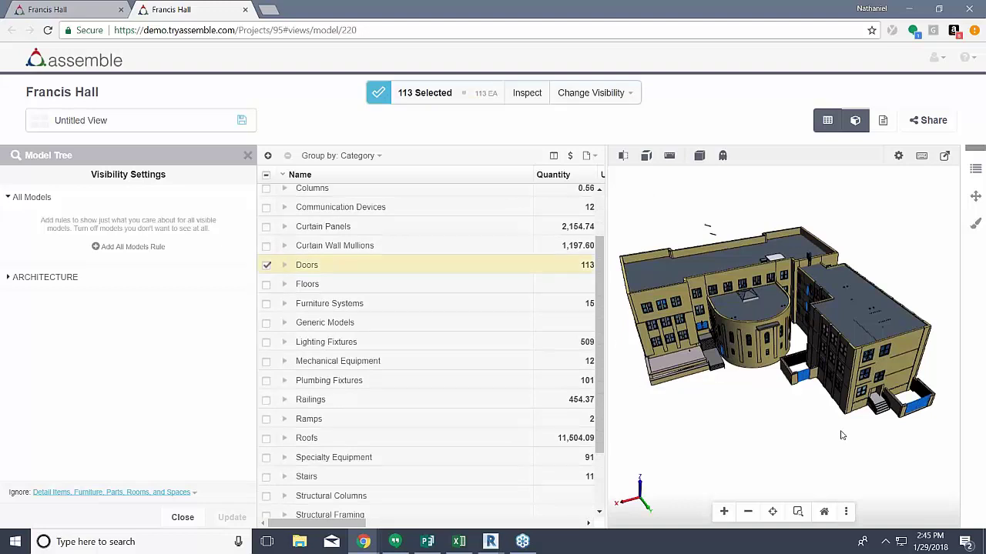
left_click_drag(843, 436, 818, 387)
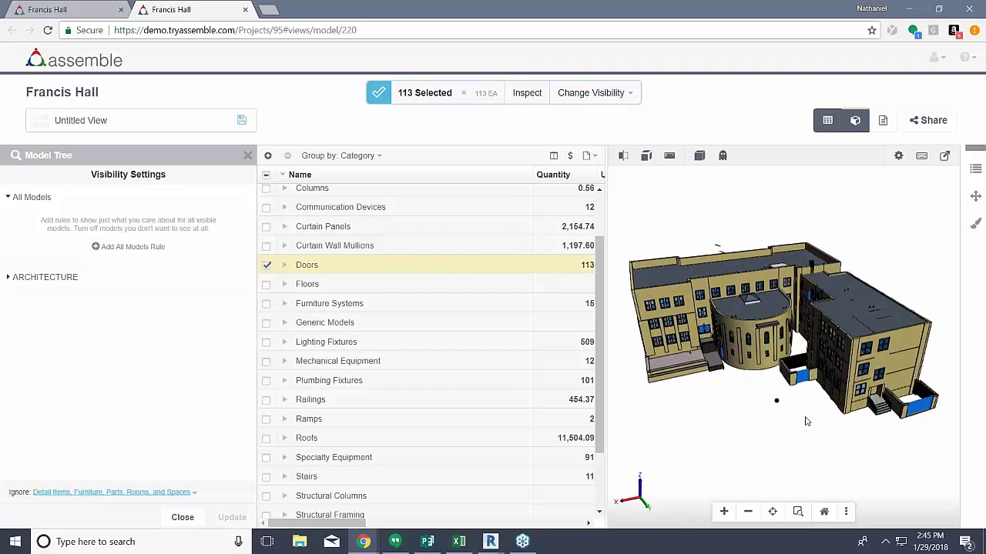
left_click_drag(806, 421, 814, 411)
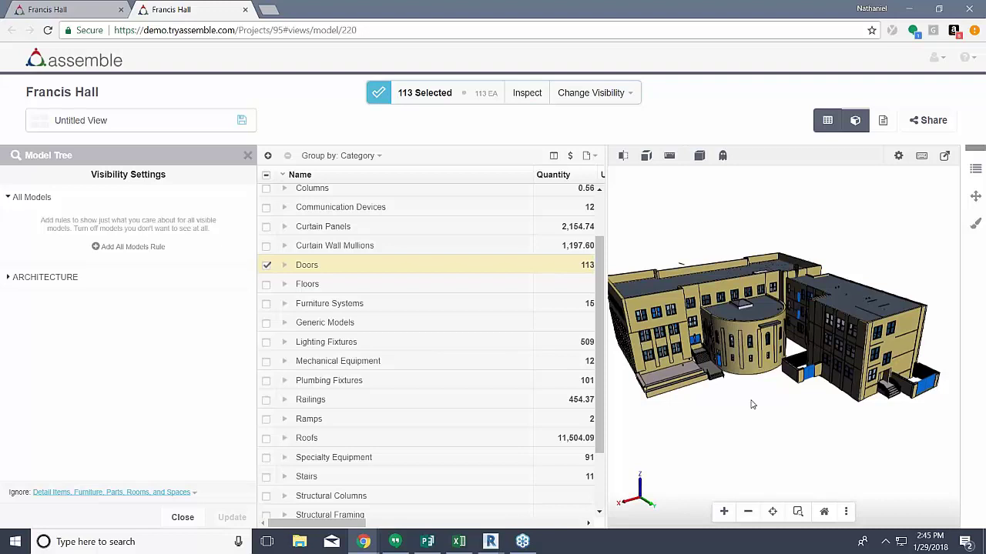
Change the render style to X-Ray to view the selected doors through the building.
left_click(702, 159)
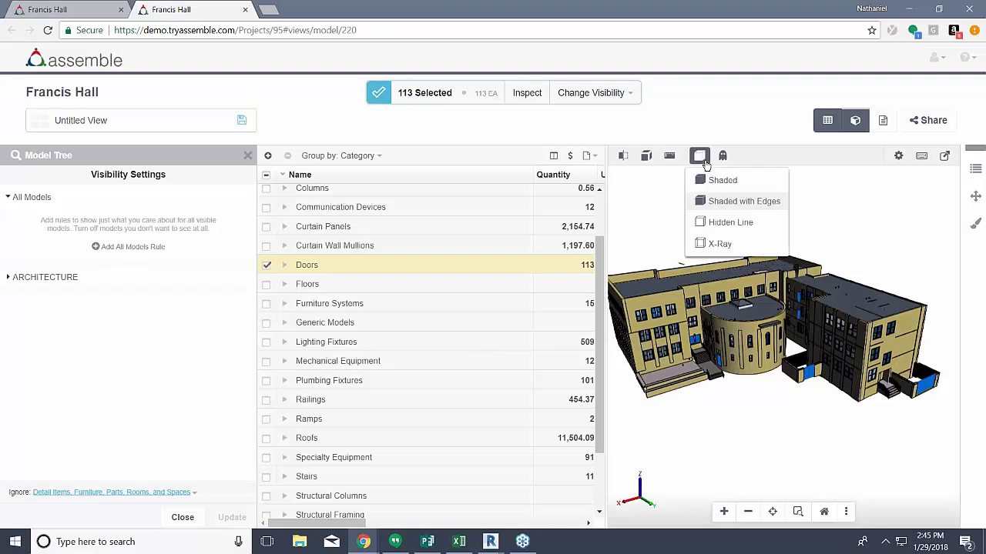
left_click(725, 245)
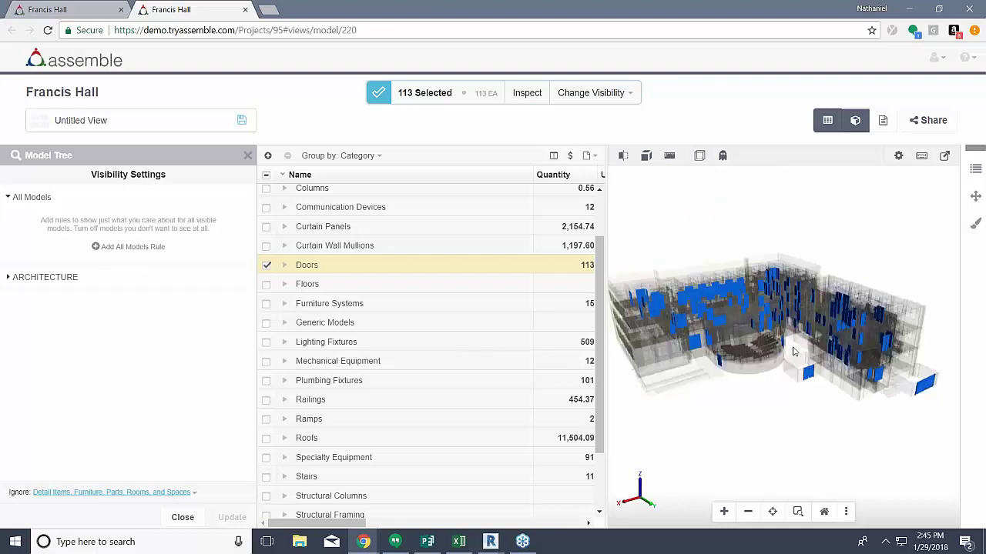
left_click_drag(778, 378, 766, 392)
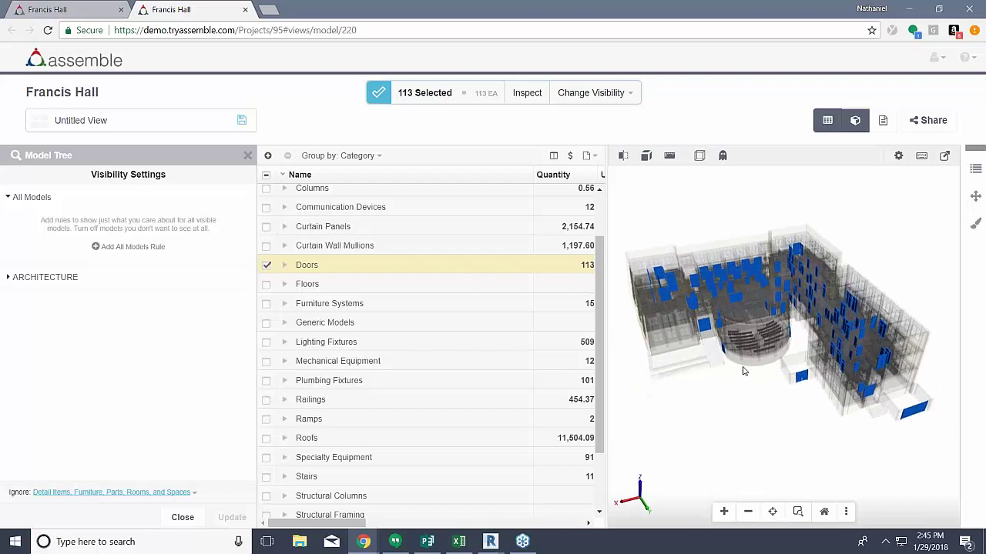
Replace the door selection with all floors and inspect them in the X-Ray model.
left_click(266, 265)
mouse_move(839, 388)
left_mouse_down()
mouse_move(809, 398)
mouse_move(825, 409)
mouse_move(838, 398)
mouse_move(830, 381)
left_mouse_up()
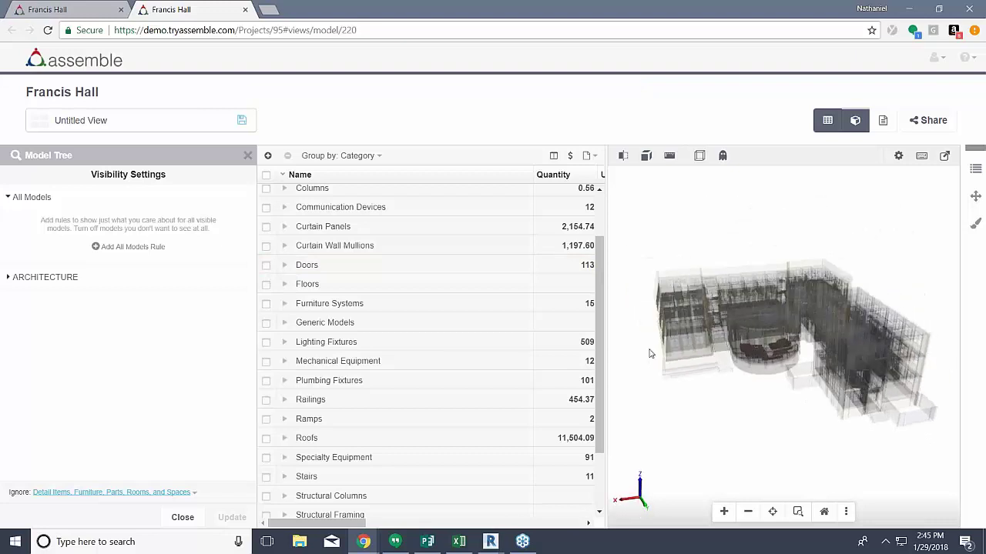
left_click(265, 287)
left_click_drag(758, 422, 778, 432)
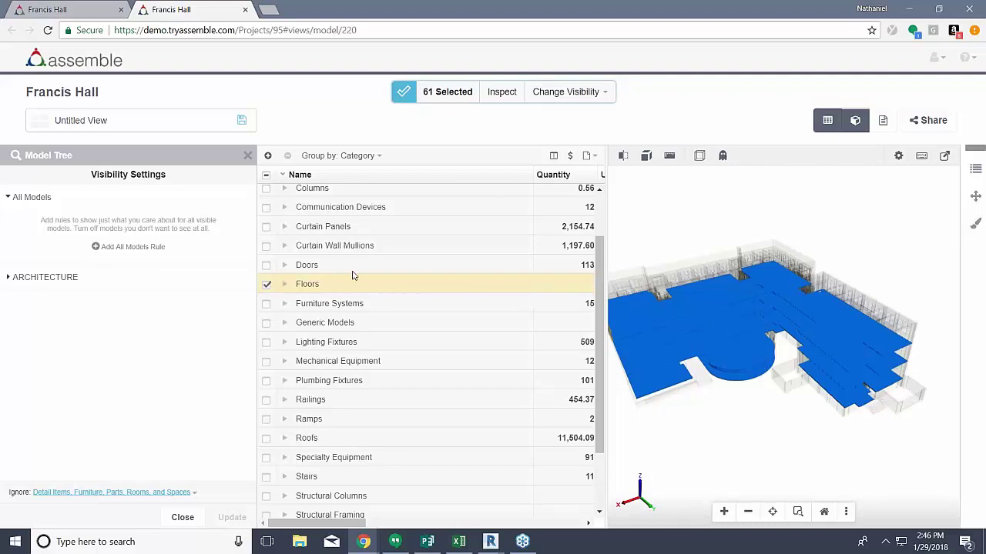
Select only the doors again and examine them in the Hidden Line render style.
left_click(267, 266)
left_click(266, 285)
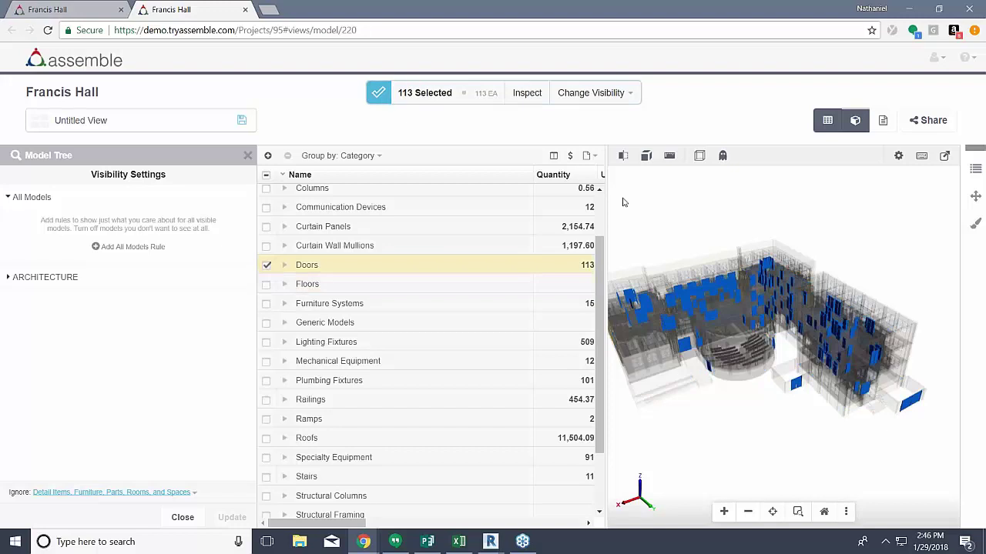
left_click(698, 156)
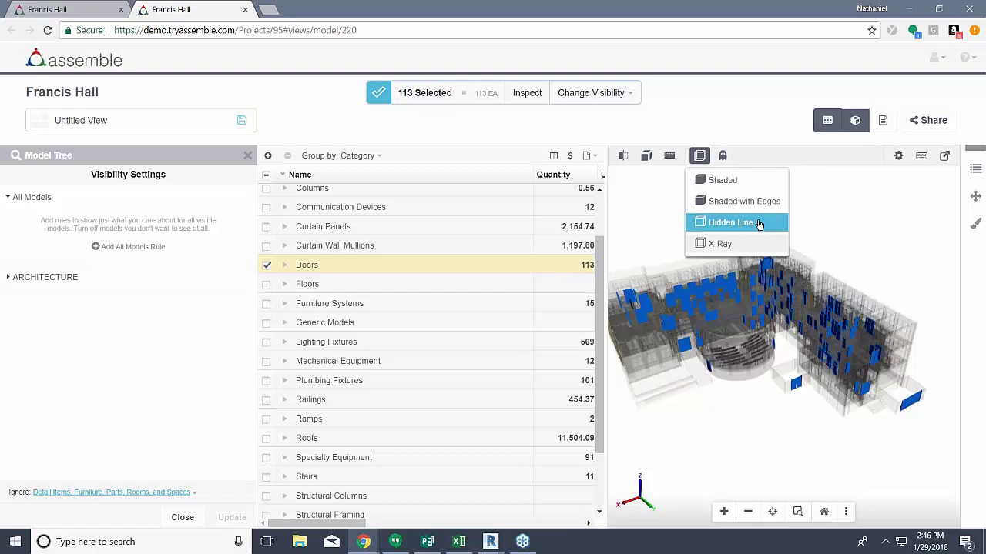
left_click(728, 222)
left_click_drag(746, 368, 859, 390)
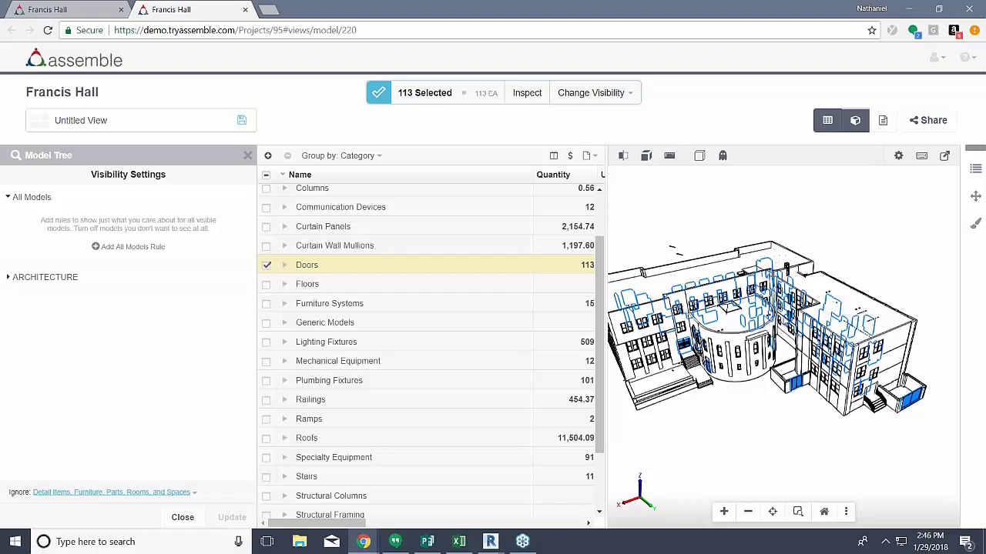
left_click_drag(823, 426, 934, 330)
left_click_drag(708, 375, 757, 382)
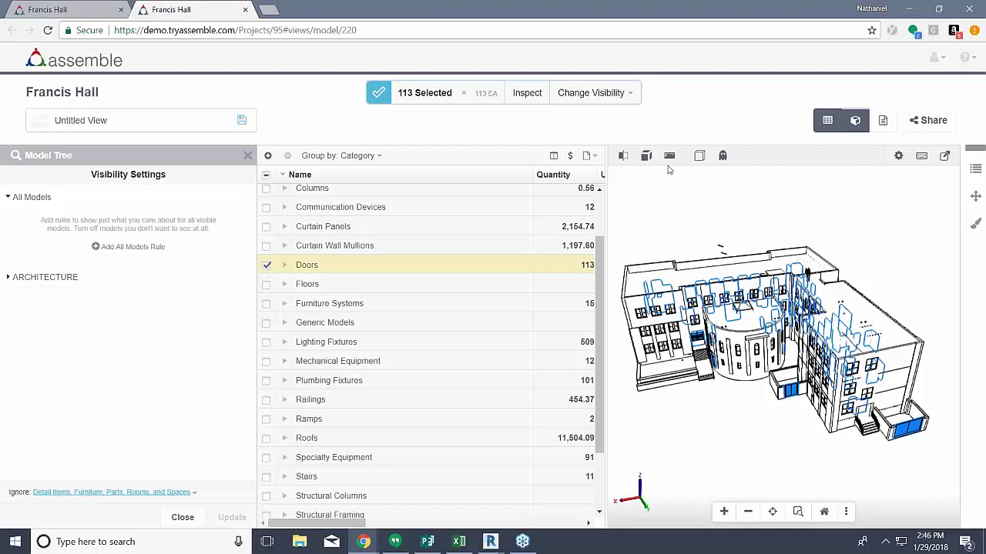
Set the render style to Shaded and clear the door selection.
left_click(700, 157)
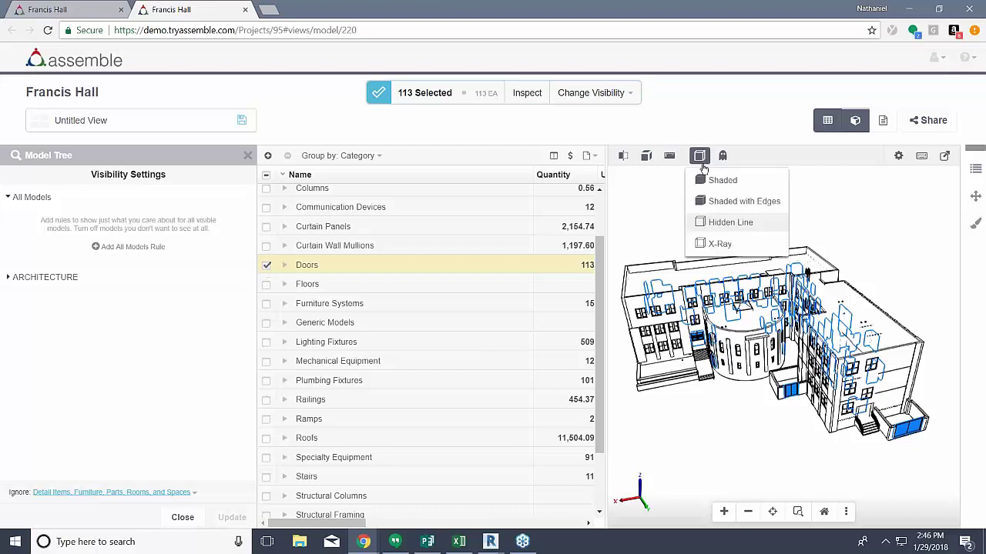
left_click(266, 265)
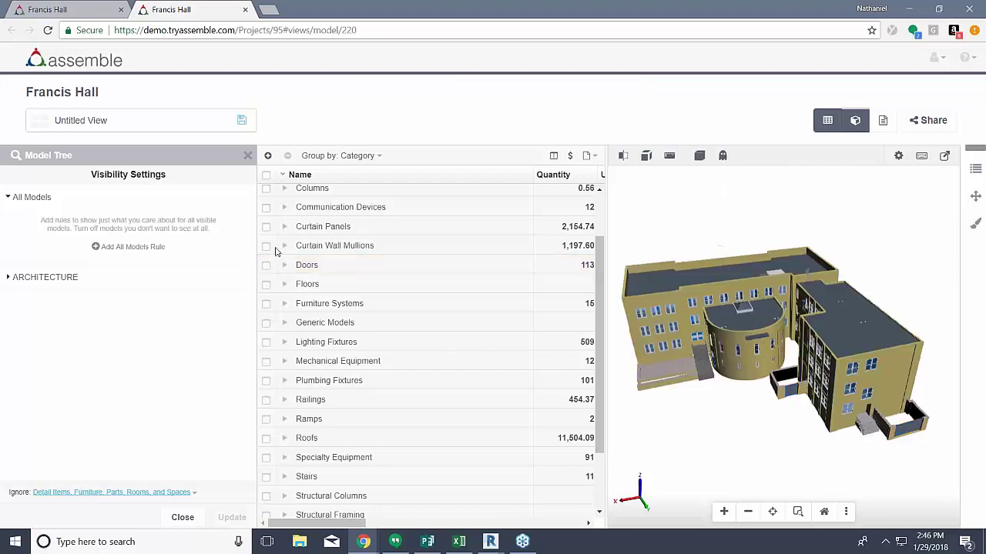
Close the Model Tree and set the render style to Shaded with Edges.
left_click(247, 157)
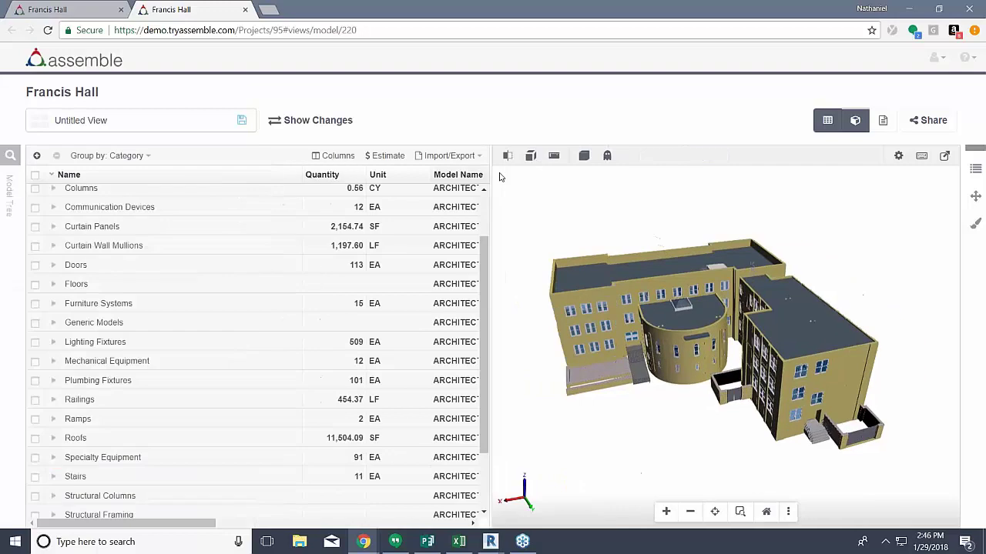
left_click(586, 158)
left_click(597, 202)
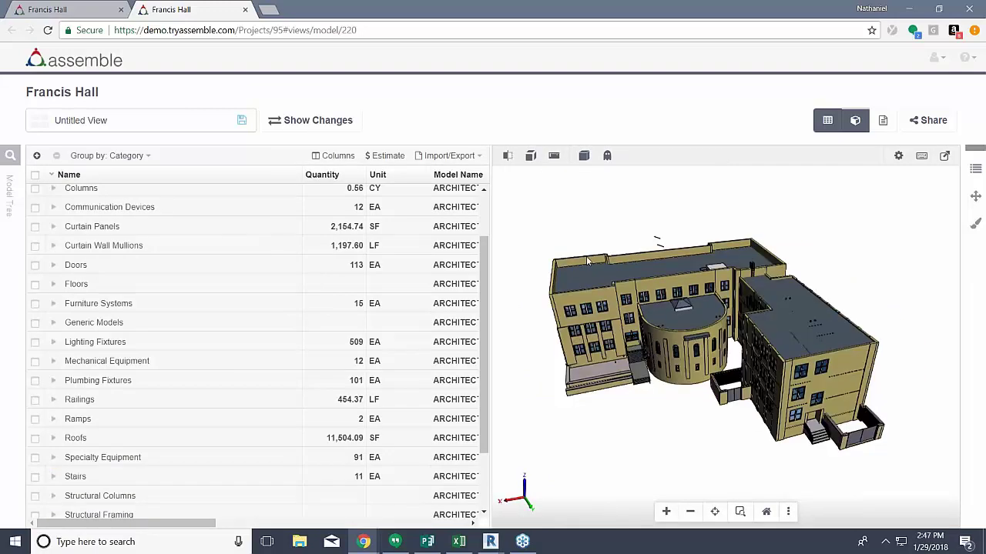
Hide the quantity grid to enlarge the 3D viewer, and measure the main wing's roof length between two points.
left_click(827, 120)
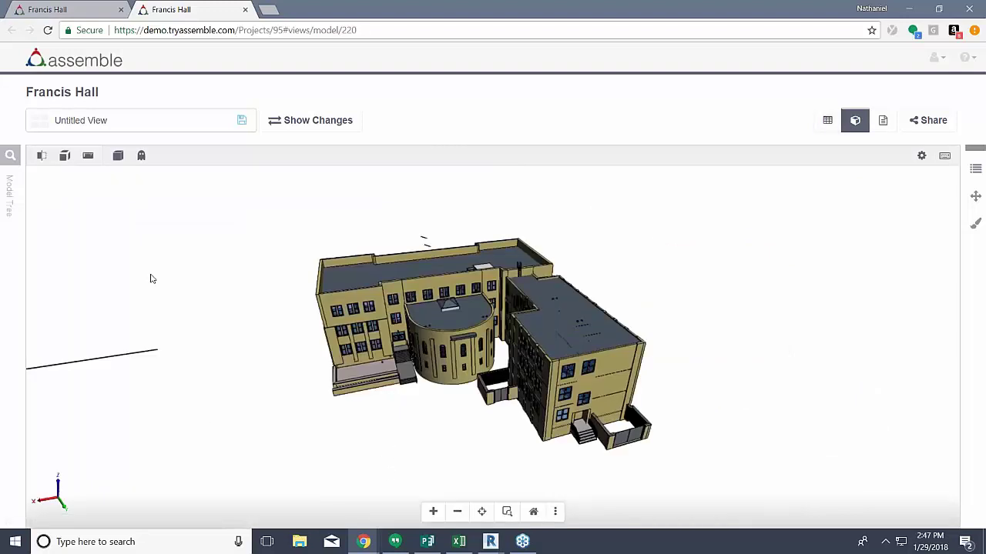
left_click(88, 155)
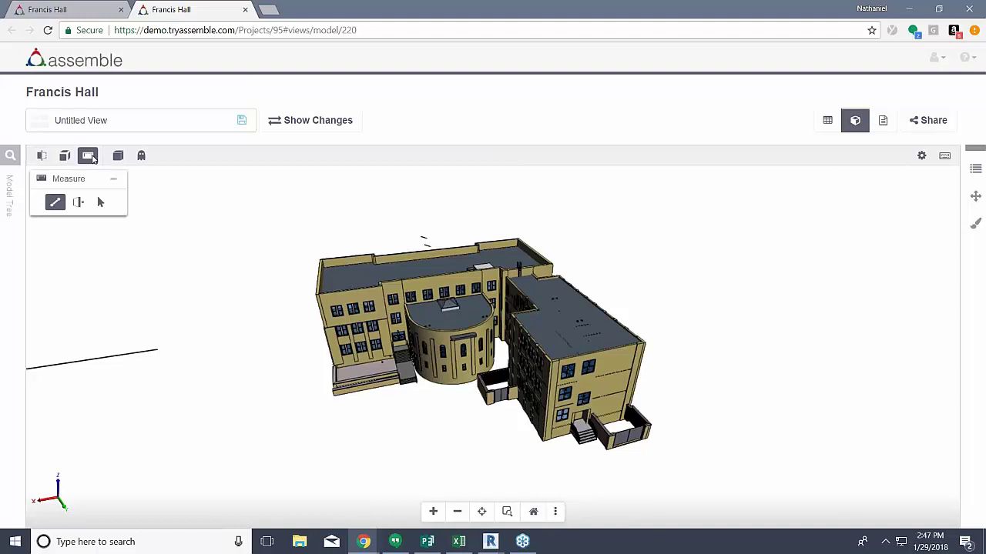
left_click(321, 274)
left_click(524, 244)
left_click(501, 203)
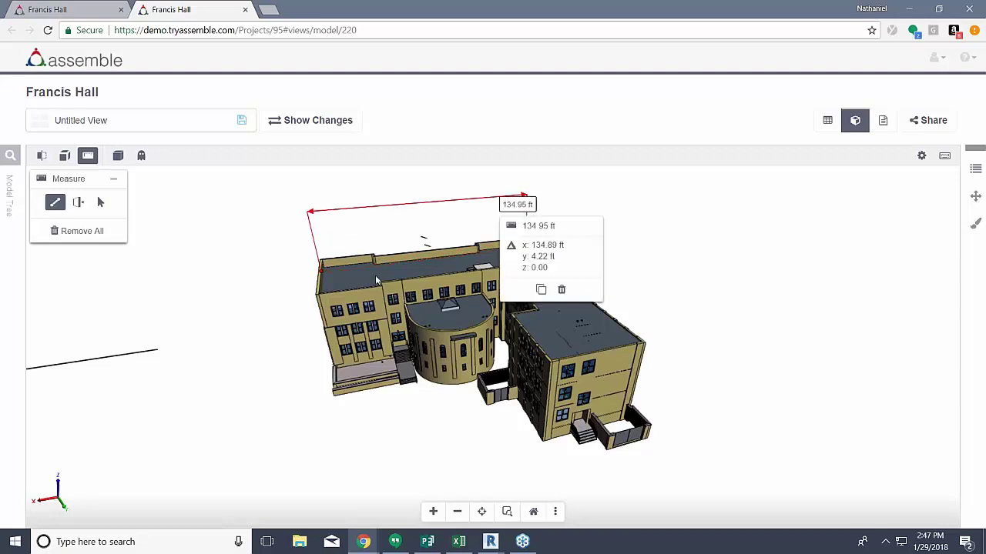
Measure the main wing's height point to point, from the roof corner down to the terrace.
left_click(319, 296)
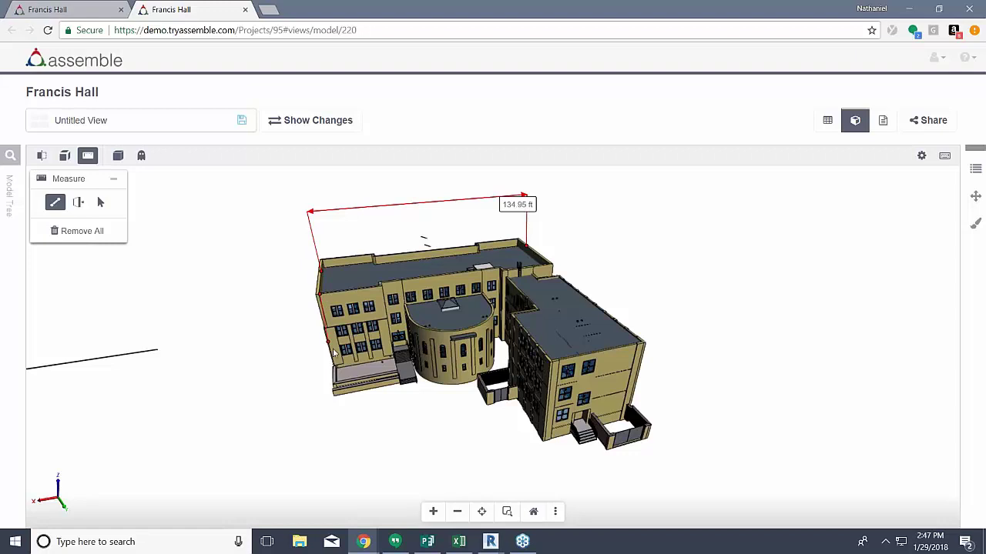
left_click(337, 370)
left_click(268, 377)
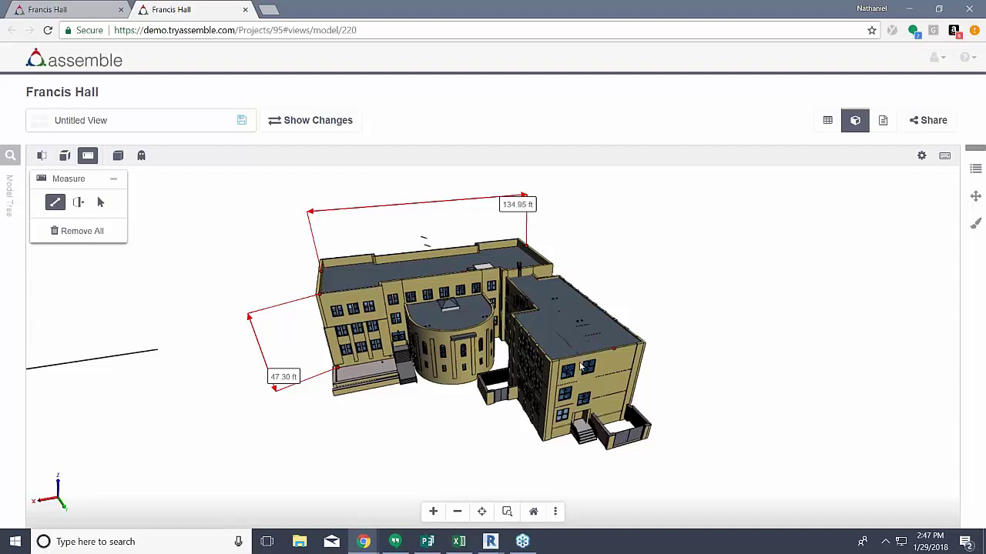
Measure the side wing's long roof edge, its vertical corner edge and the front terrace's lower edge by picking each edge.
left_click(80, 203)
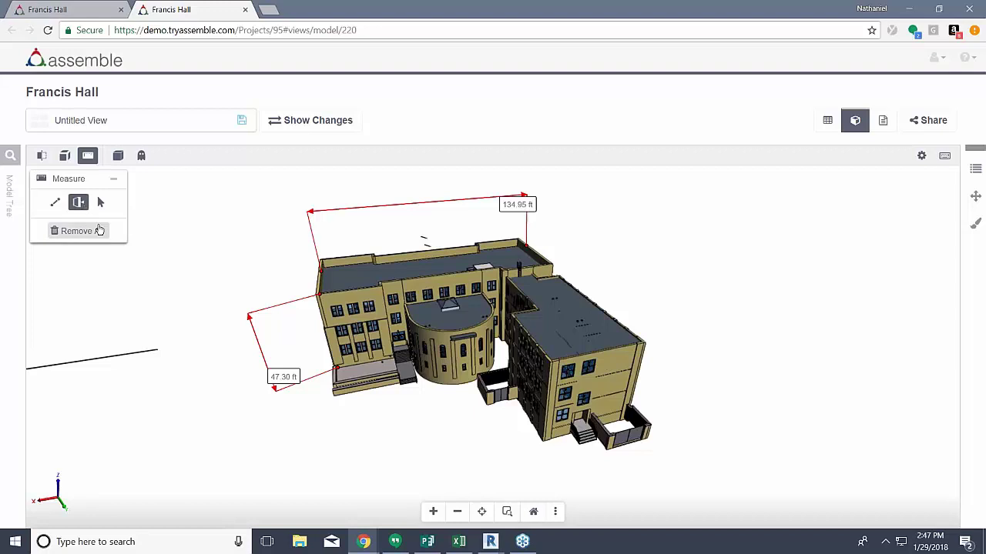
left_click(607, 321)
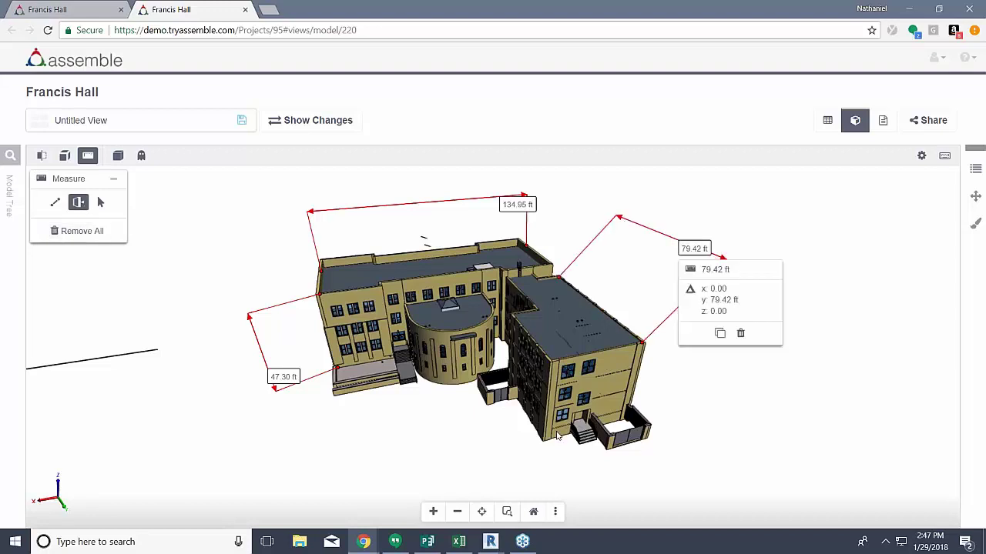
left_click_drag(558, 436, 553, 412)
left_click(552, 408)
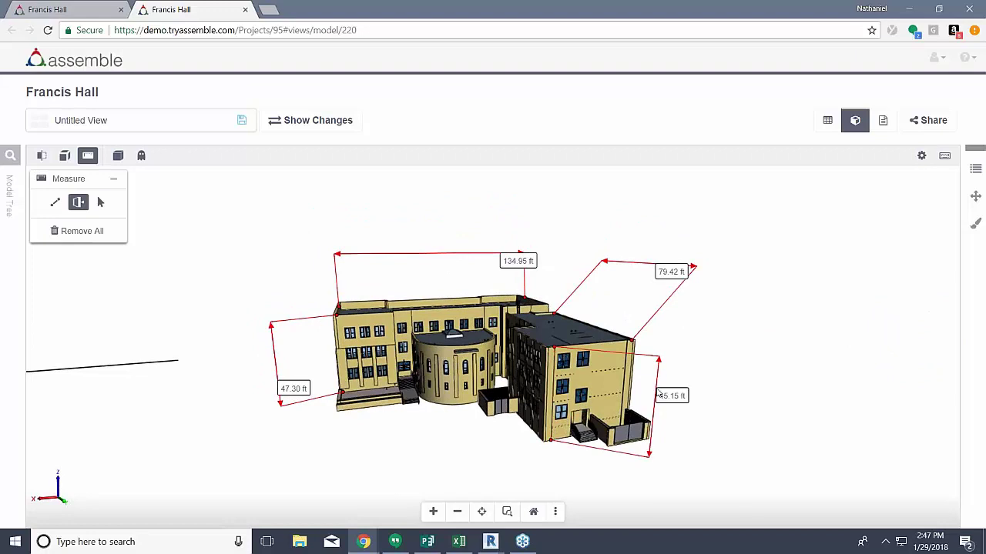
left_click(393, 412)
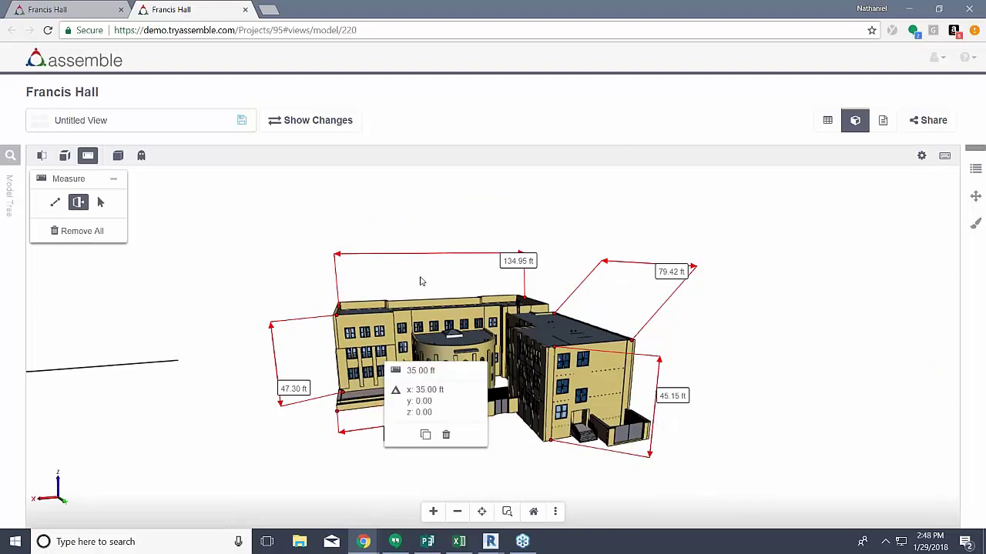
left_click(602, 288)
Measure the raised parapet edge at the rear of the main roof, and show the details of the side wing's height measurement.
left_click_drag(601, 303, 631, 305)
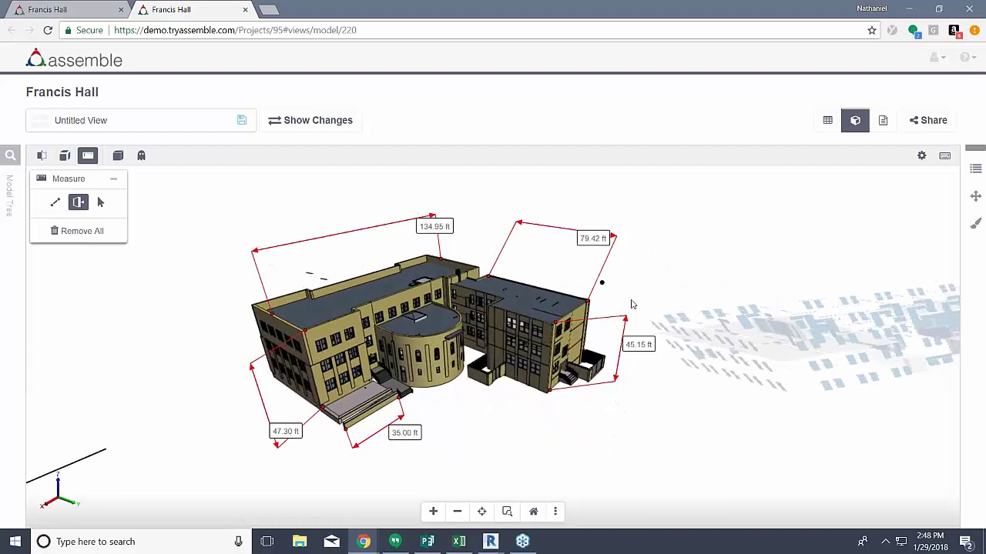
left_click(348, 287)
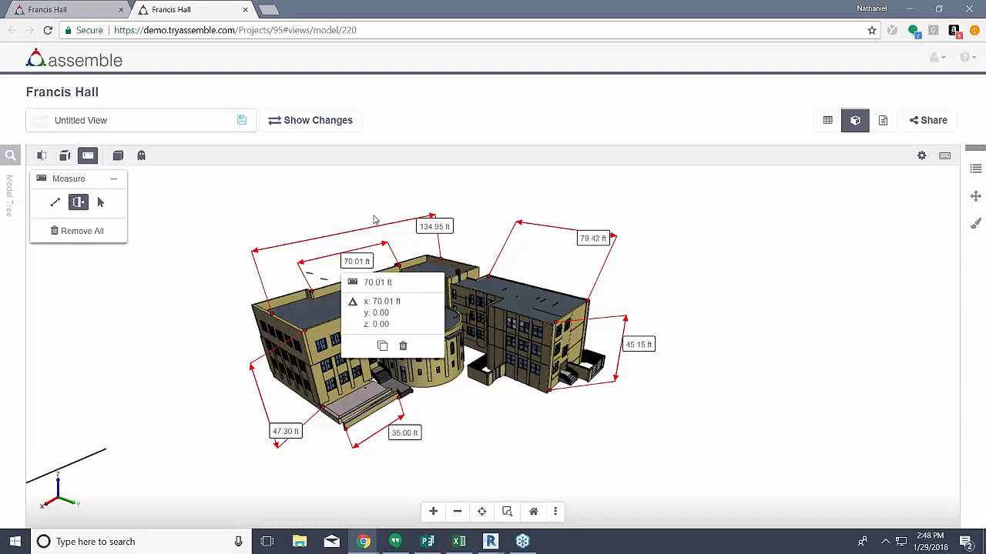
left_click(646, 346)
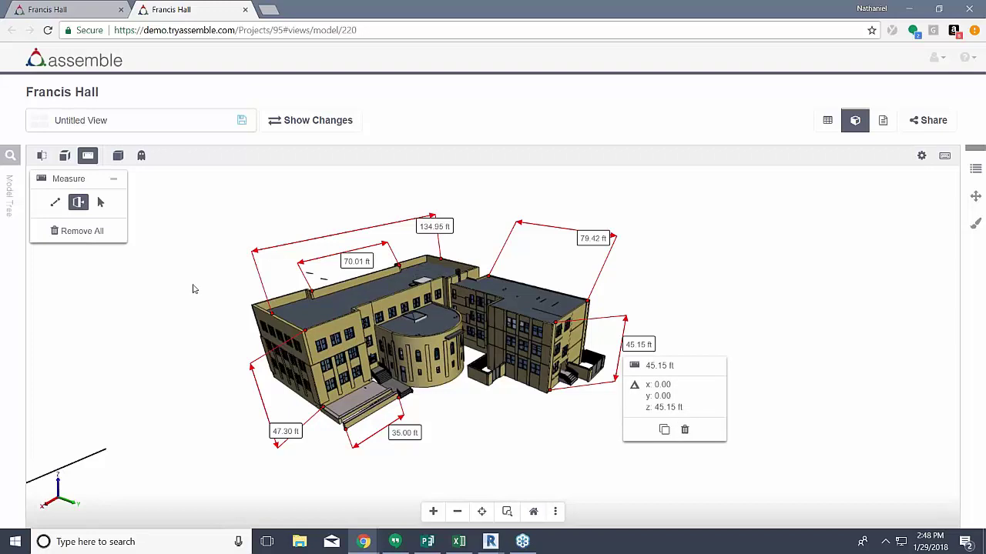
Remove all measurements from the model and close the Measure tool.
left_click(89, 157)
left_click(88, 157)
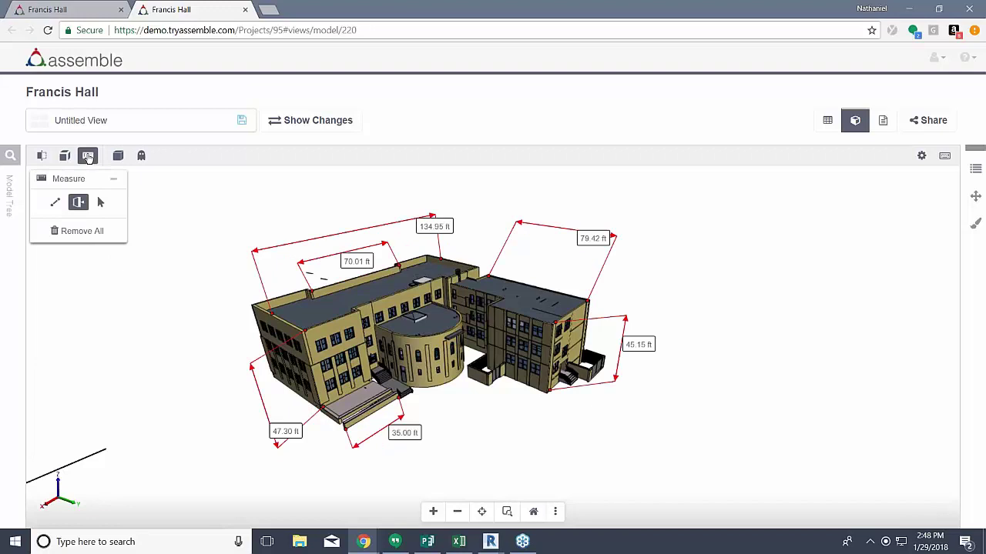
left_click(89, 157)
left_click(89, 157)
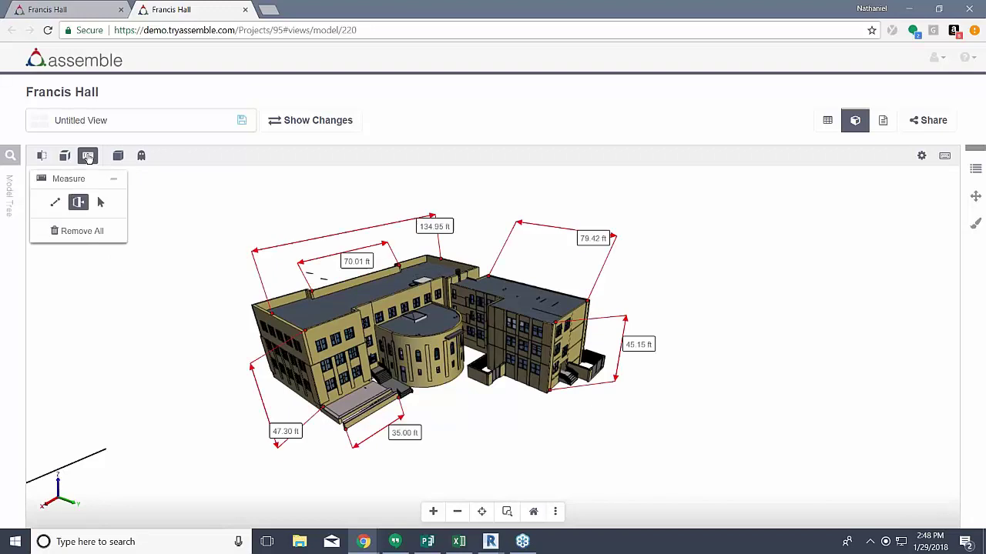
left_click(73, 235)
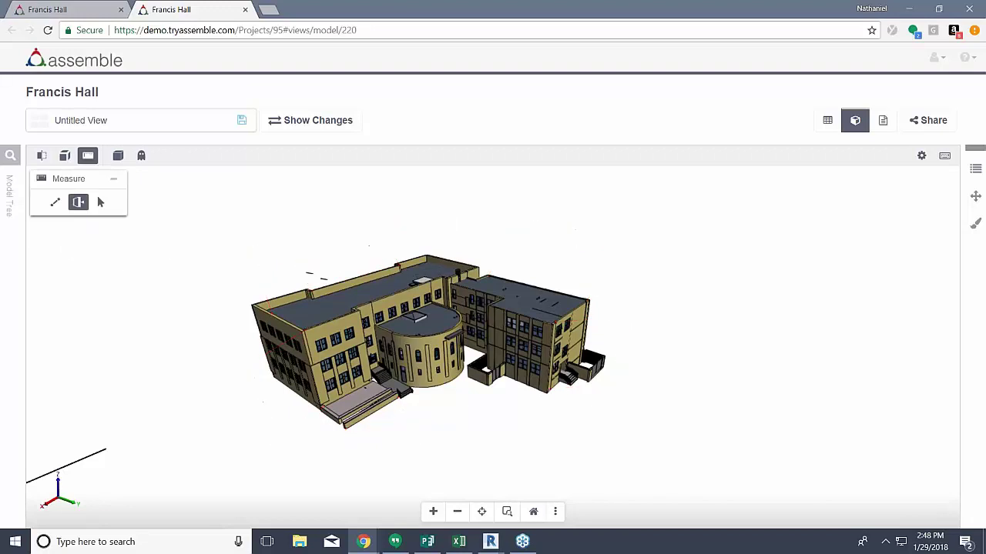
left_click(88, 155)
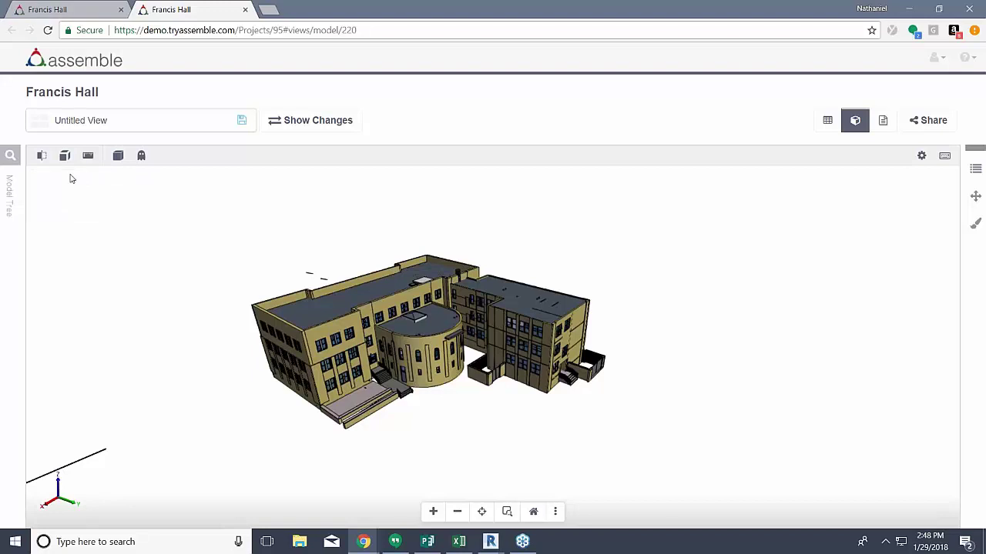
Explode the building model to the maximum amount to separate its components.
left_click(65, 155)
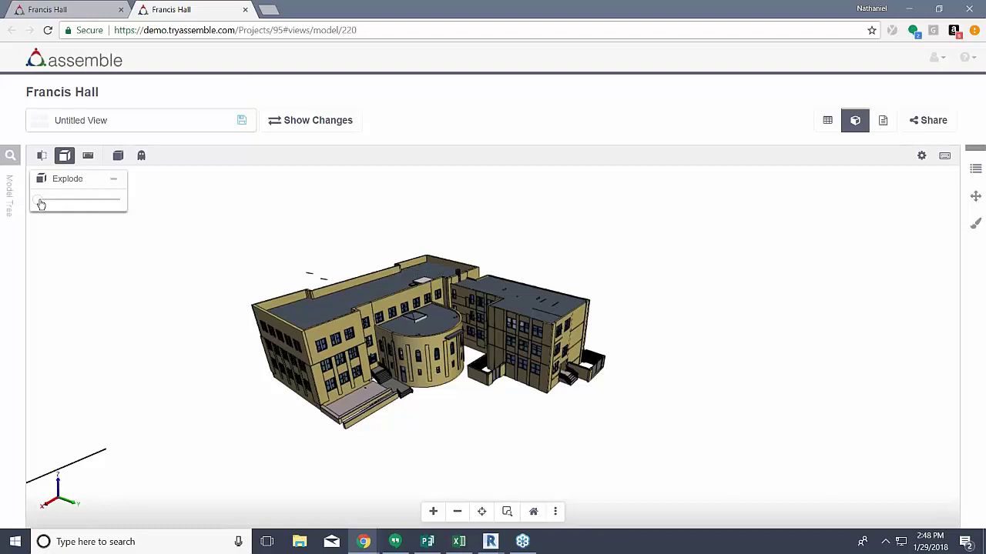
left_click_drag(41, 204, 385, 323)
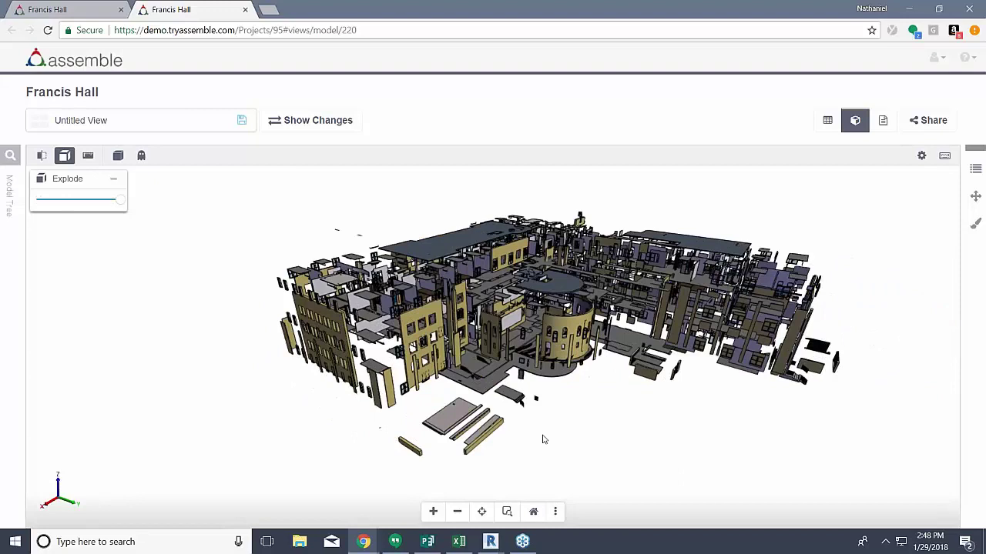
left_click_drag(621, 407, 587, 421)
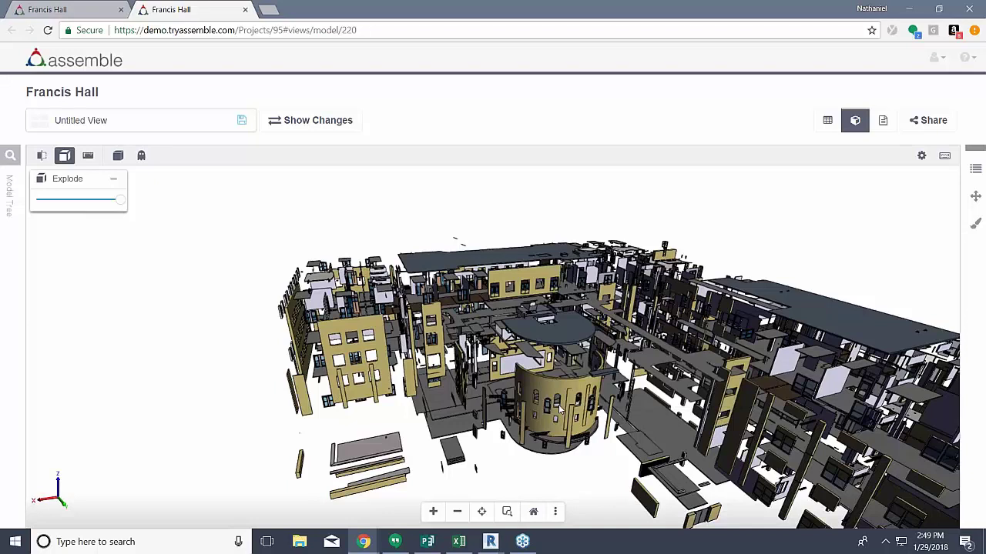
mouse_move(558, 404)
left_click_drag(121, 207, 108, 205)
mouse_move(121, 200)
left_mouse_down()
mouse_move(46, 200)
mouse_move(116, 200)
left_mouse_up()
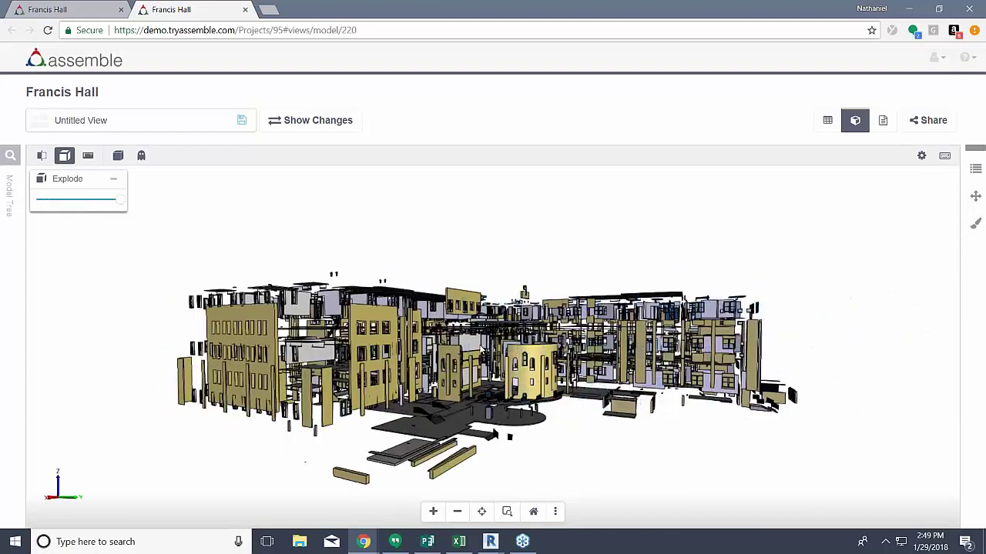
Examine the exploded building from its end wall through the separated interior walls, columns and floor slabs.
left_click_drag(481, 350, 636, 405)
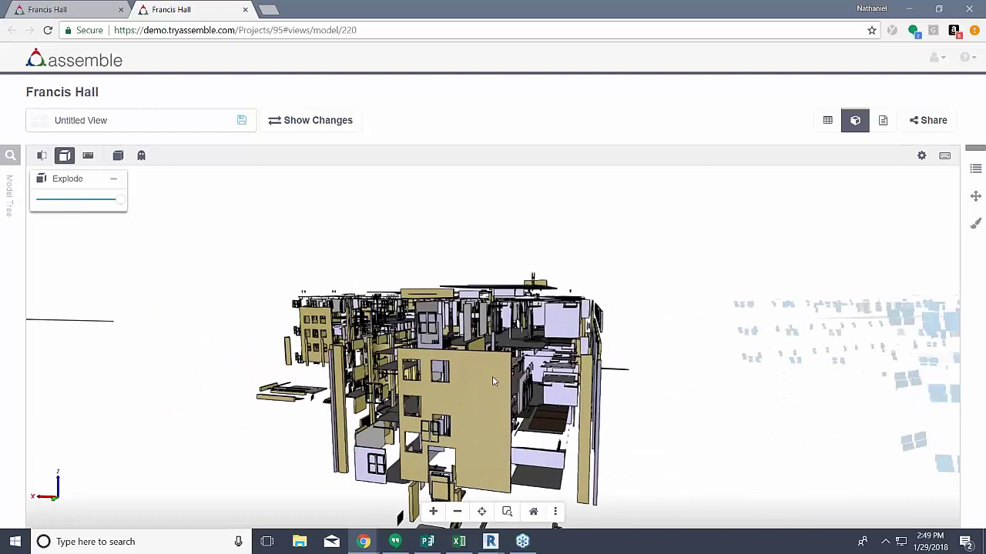
scroll(492, 376, "up", 5)
scroll(553, 417, "up", 3)
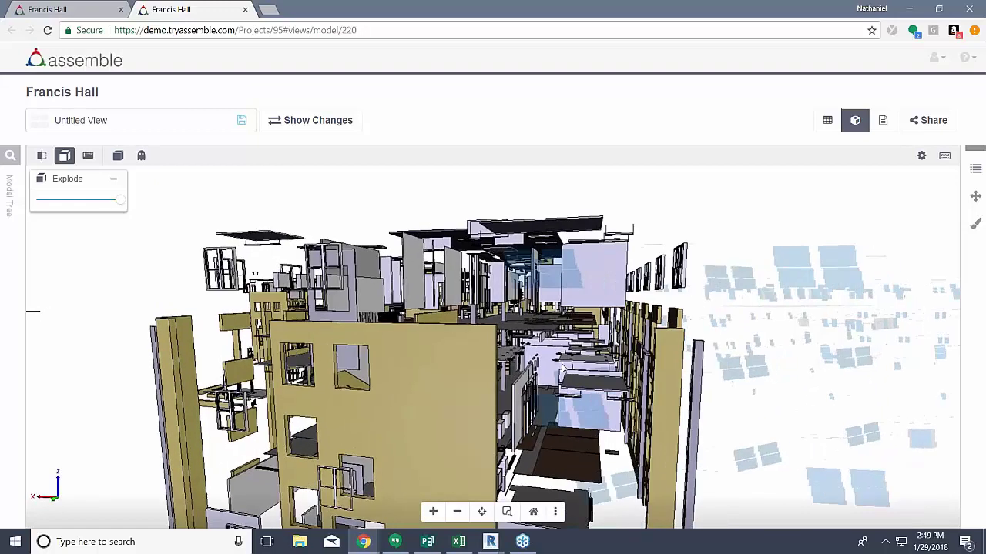
scroll(562, 370, "up", 8)
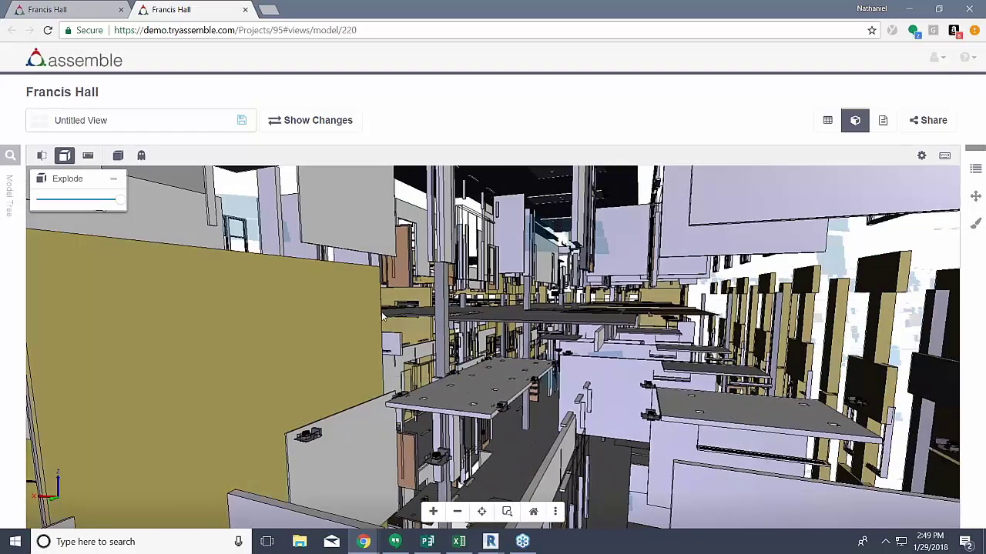
scroll(431, 287, "up", 8)
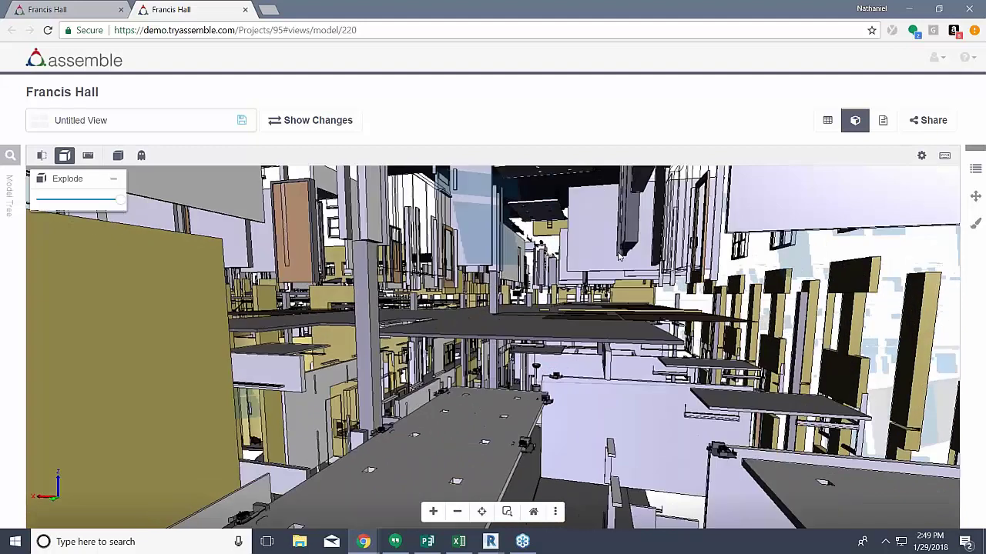
scroll(483, 324, "up", 8)
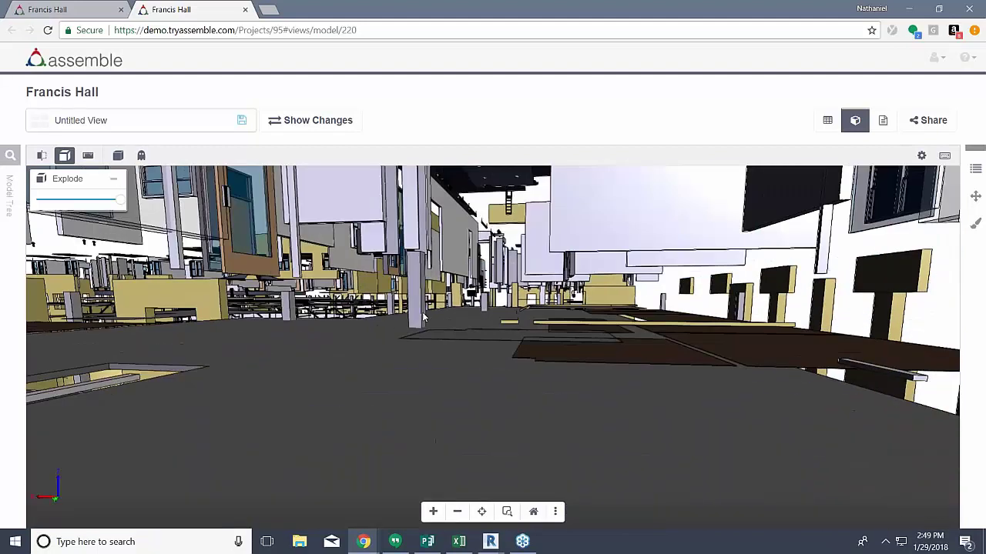
scroll(423, 317, "up", 8)
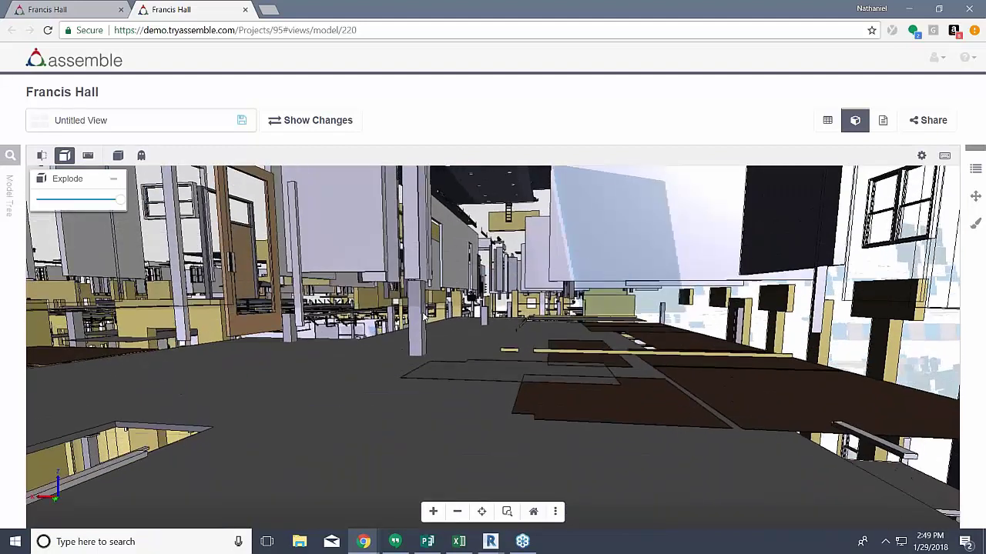
Return to the home view, reset the explosion so the building is reassembled, and close the Explode tool.
left_click(532, 512)
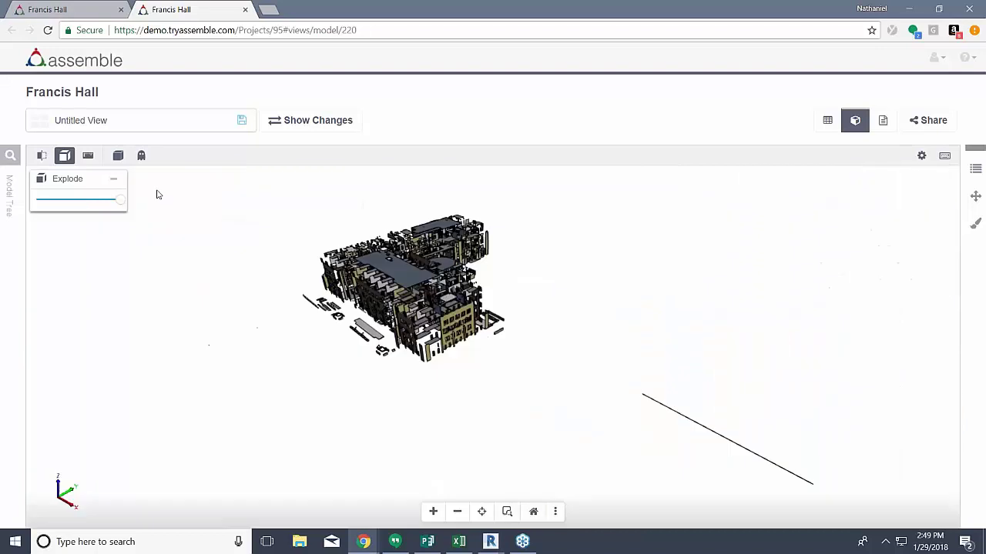
left_click(64, 156)
left_click(63, 156)
left_click(64, 157)
left_click(64, 156)
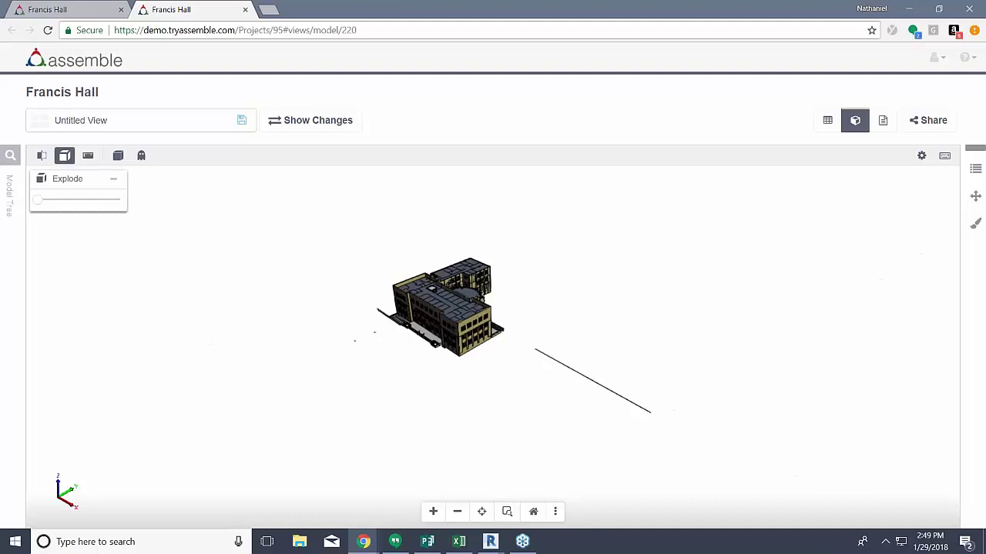
left_click(64, 156)
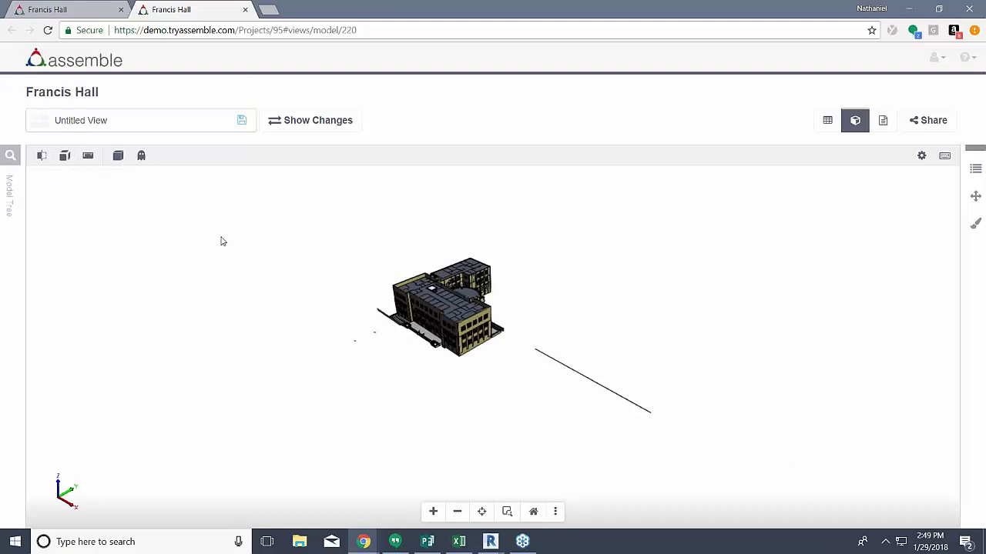
Start Sectioning and turn on both section planes for each of the x, y and z axes.
left_click_drag(400, 282, 559, 260)
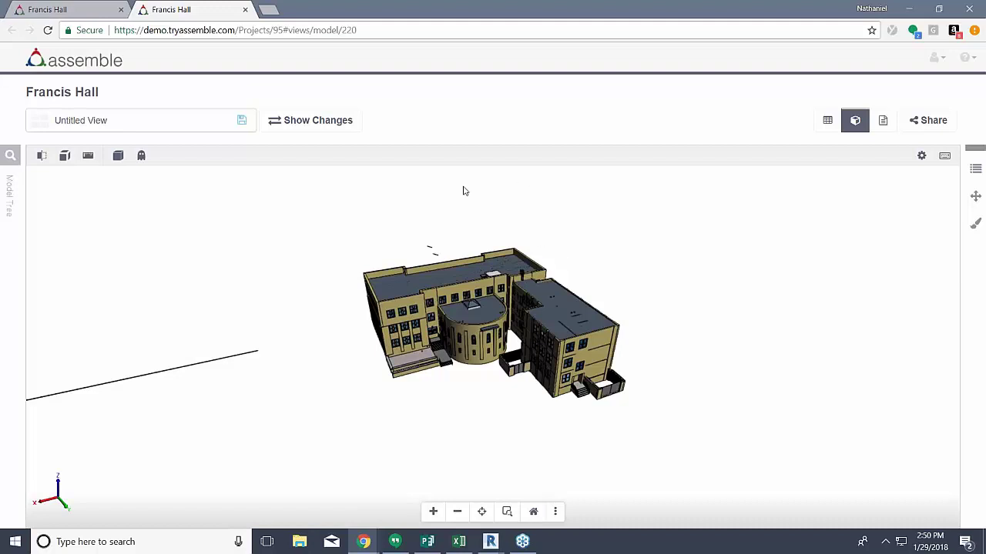
left_click(42, 156)
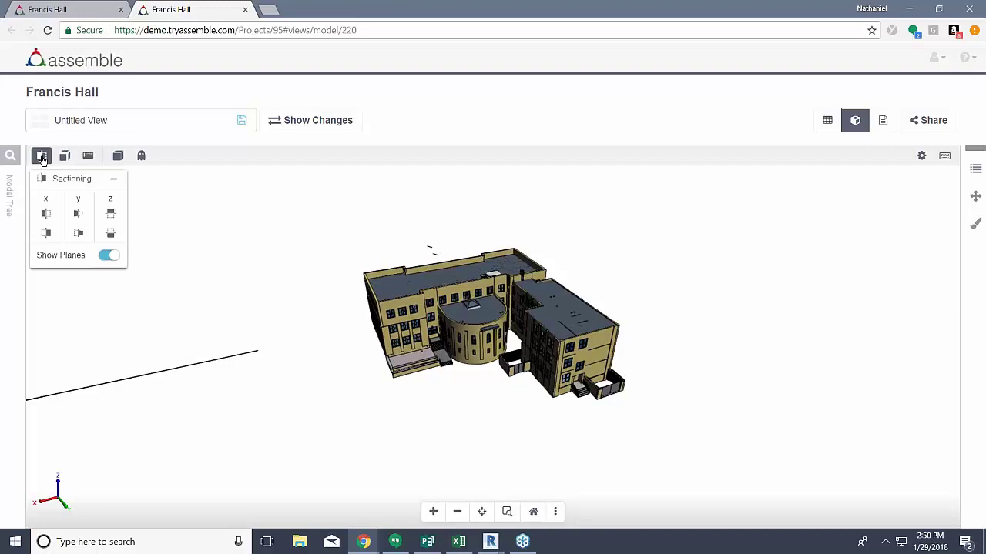
left_click(45, 213)
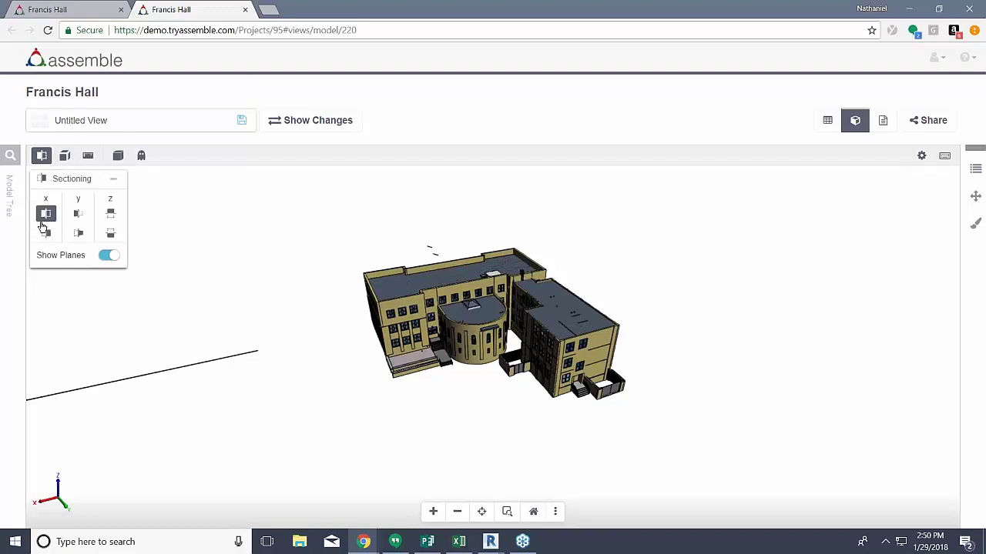
left_click(45, 232)
left_click(77, 232)
left_click(78, 213)
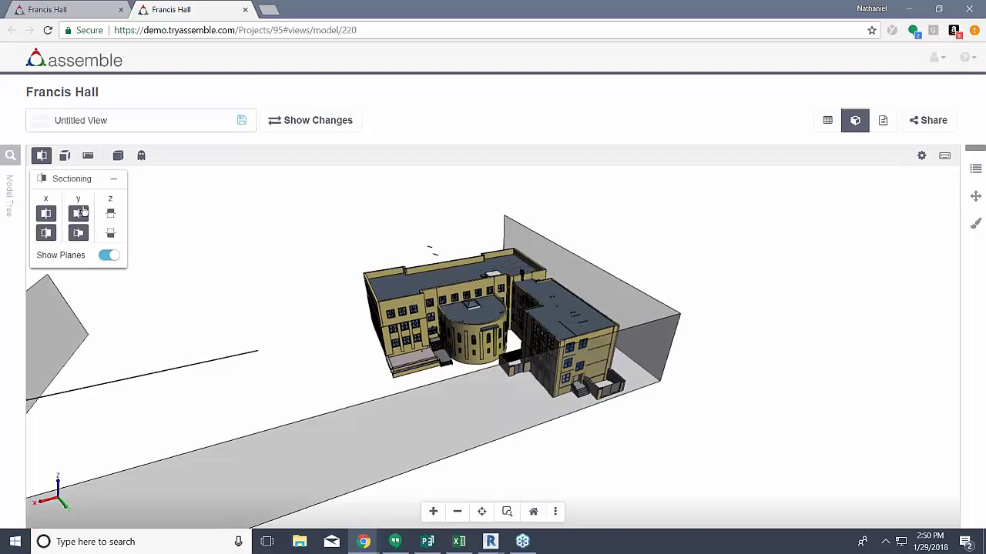
left_click(110, 214)
left_click(110, 232)
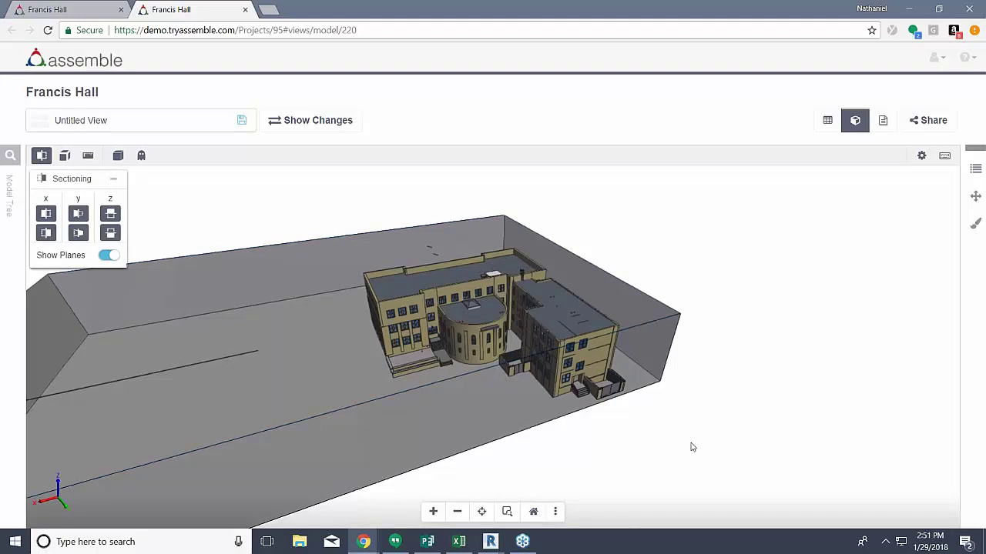
Lower the upper z section plane to cut the building near its lowest storey, and hide the section planes.
left_click_drag(691, 446, 568, 374)
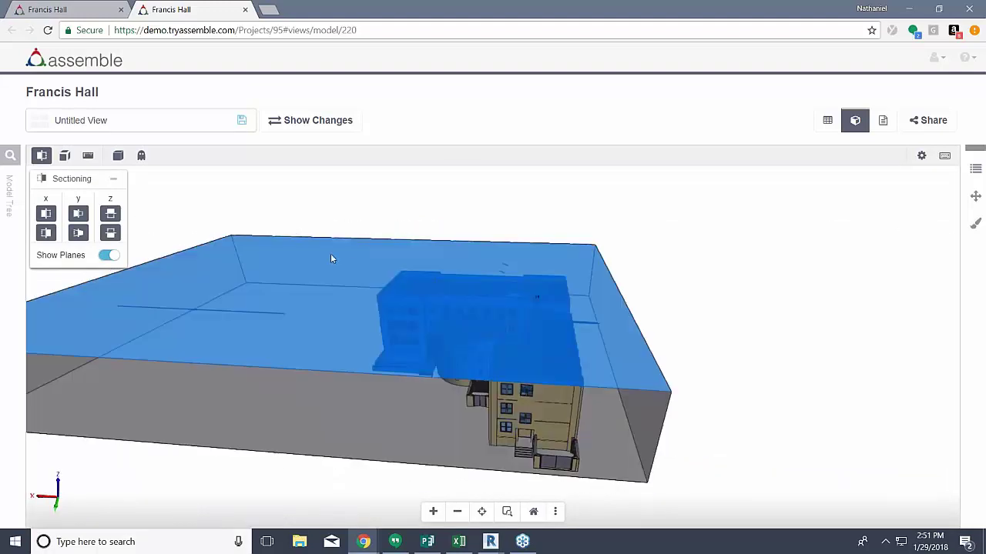
left_click_drag(333, 259, 229, 274)
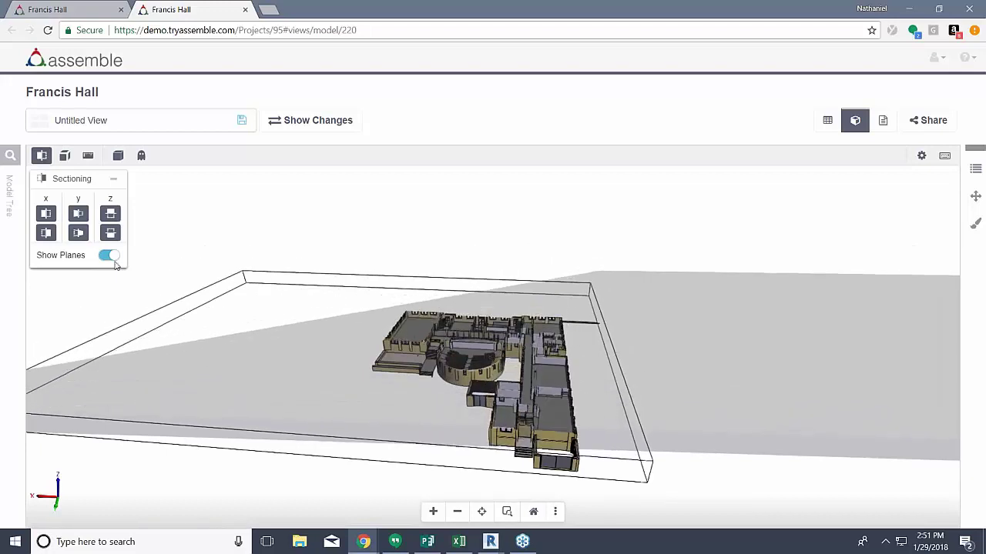
left_click(112, 256)
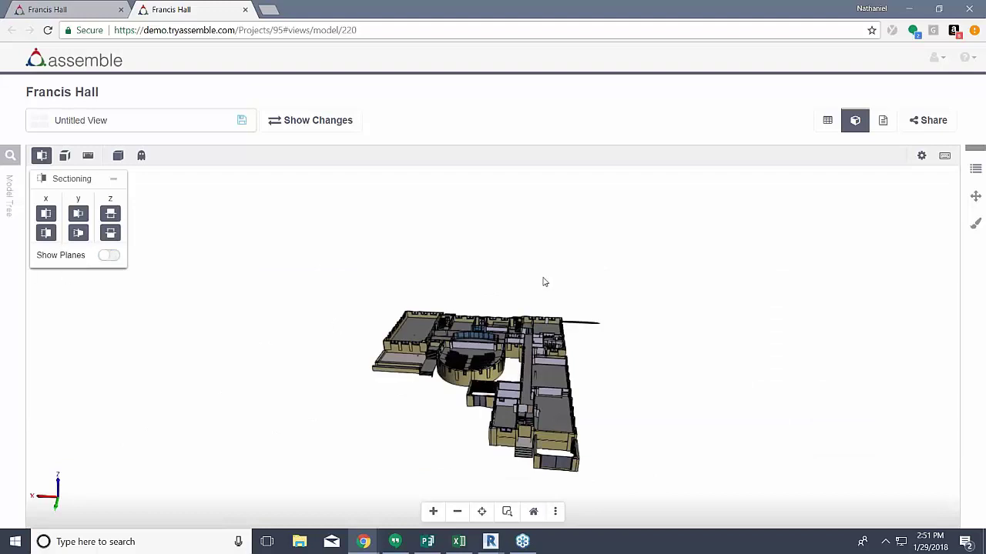
left_click_drag(543, 277, 483, 214)
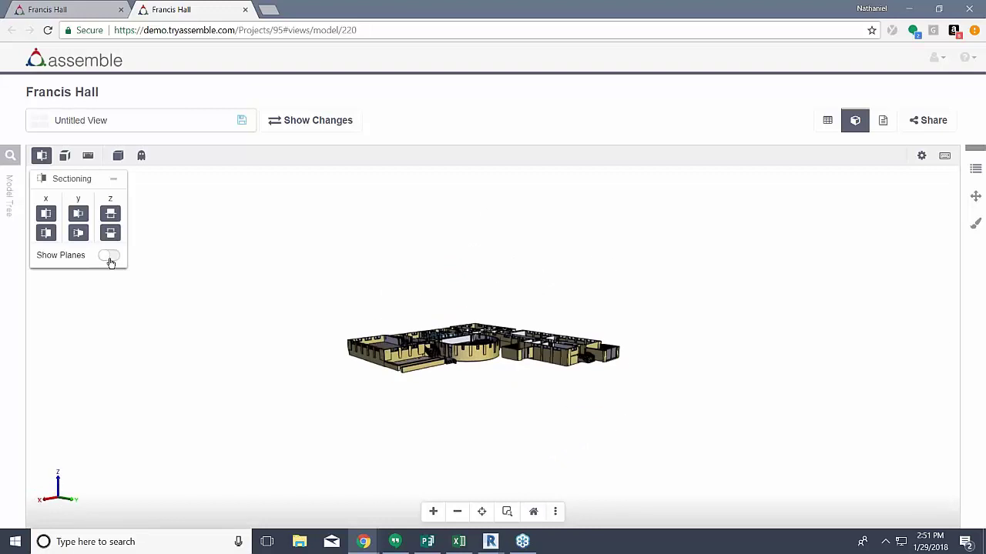
Show the section planes again, move the side plane inward to cut away the side wing, and hide the planes.
left_click(110, 258)
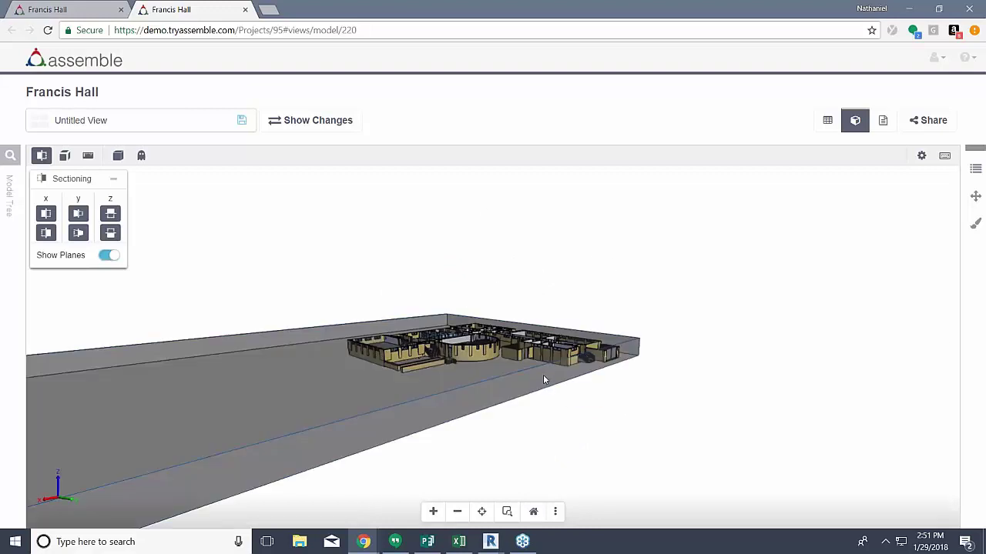
left_click_drag(526, 377, 449, 368)
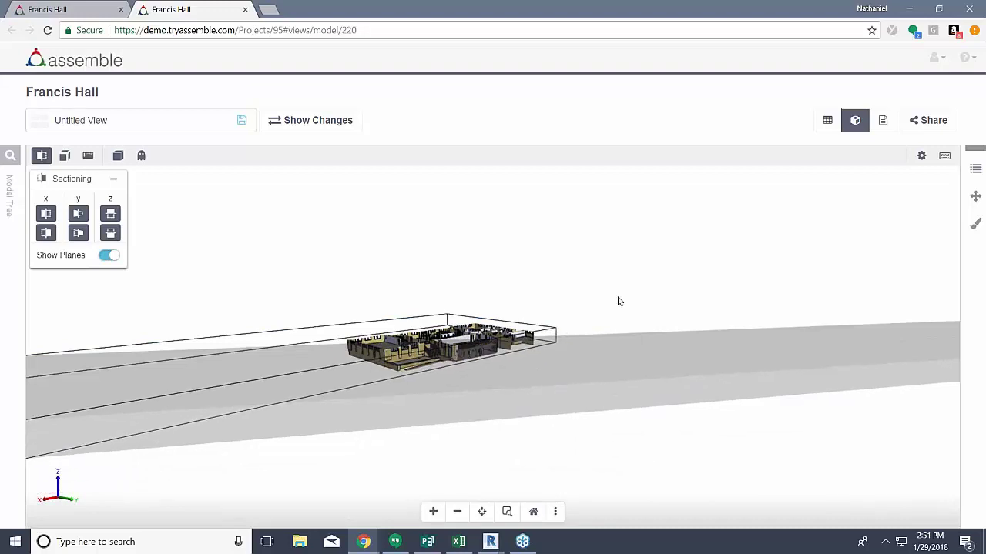
left_click_drag(575, 308, 283, 293)
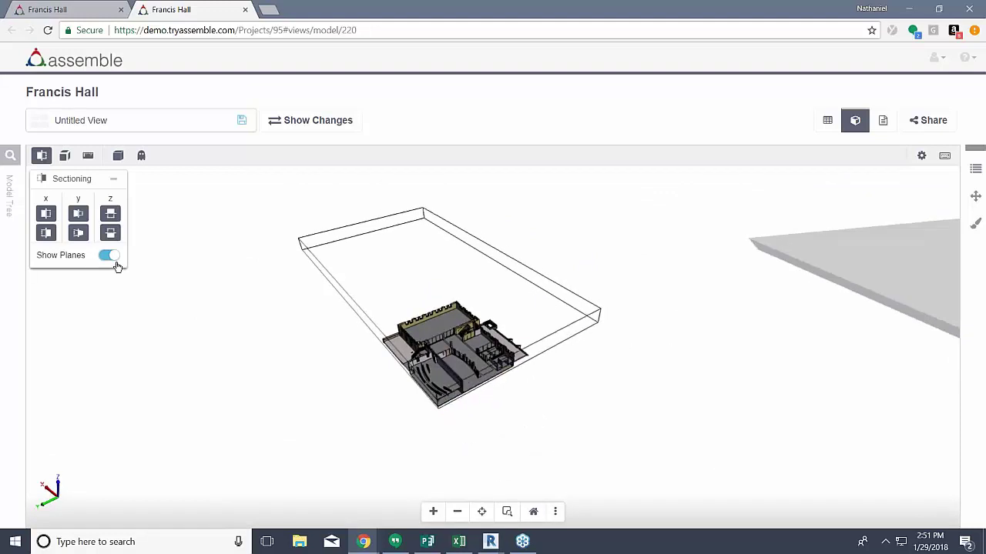
left_click(115, 259)
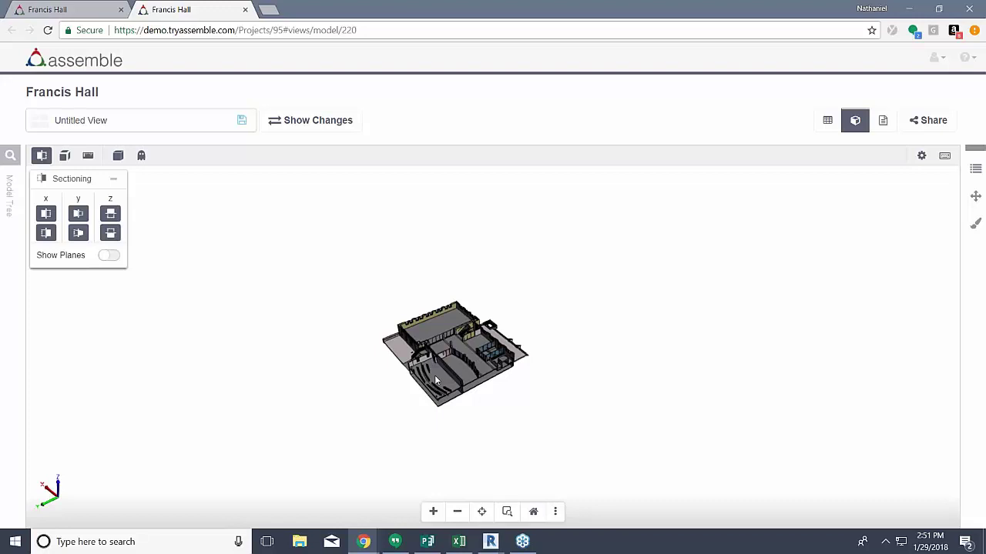
left_click_drag(434, 379, 472, 297)
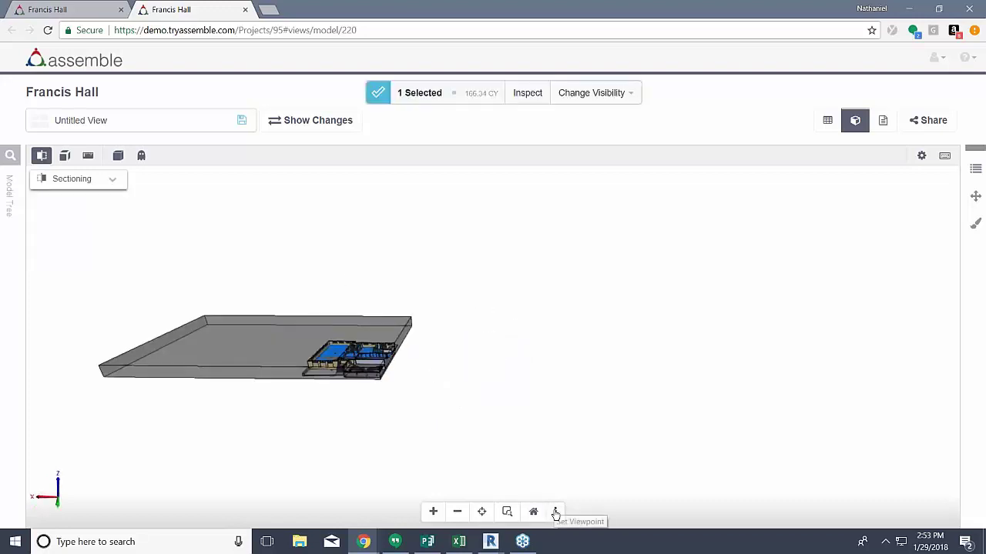
Turn off Sectioning to restore the whole building, and bring its front side into view.
left_click(42, 156)
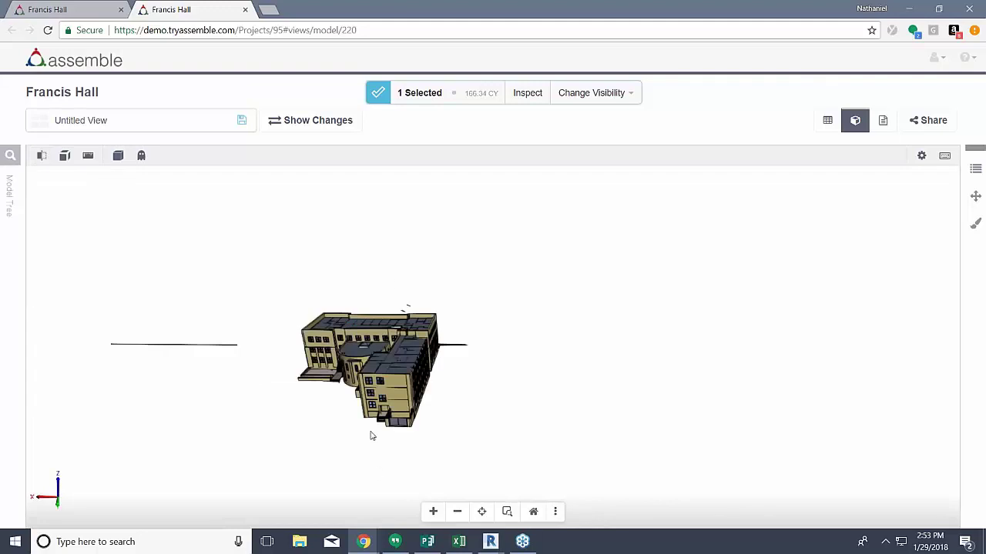
left_click_drag(371, 435, 405, 448)
middle_click_drag(403, 449, 587, 322)
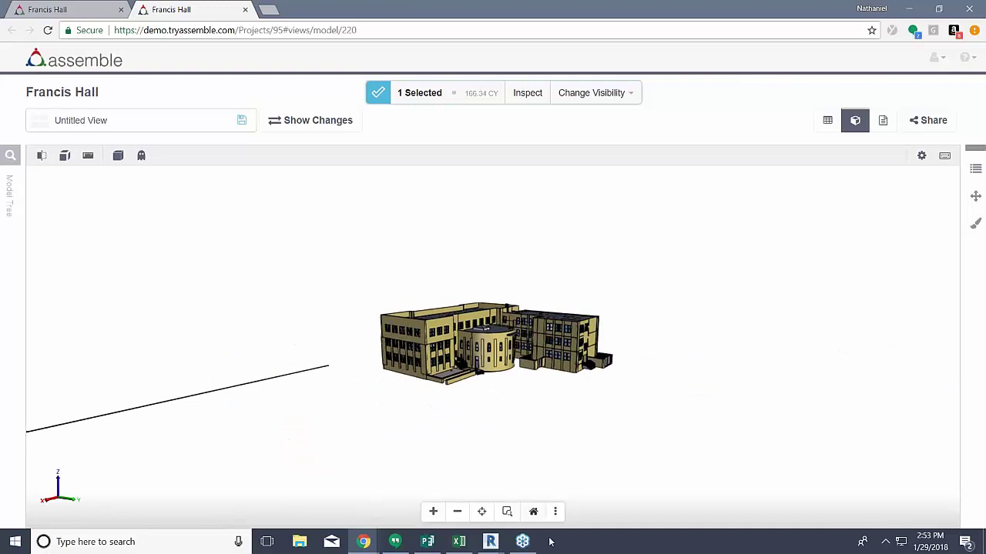
View the building from the preset Front, Top and Back viewpoints.
left_click(551, 515)
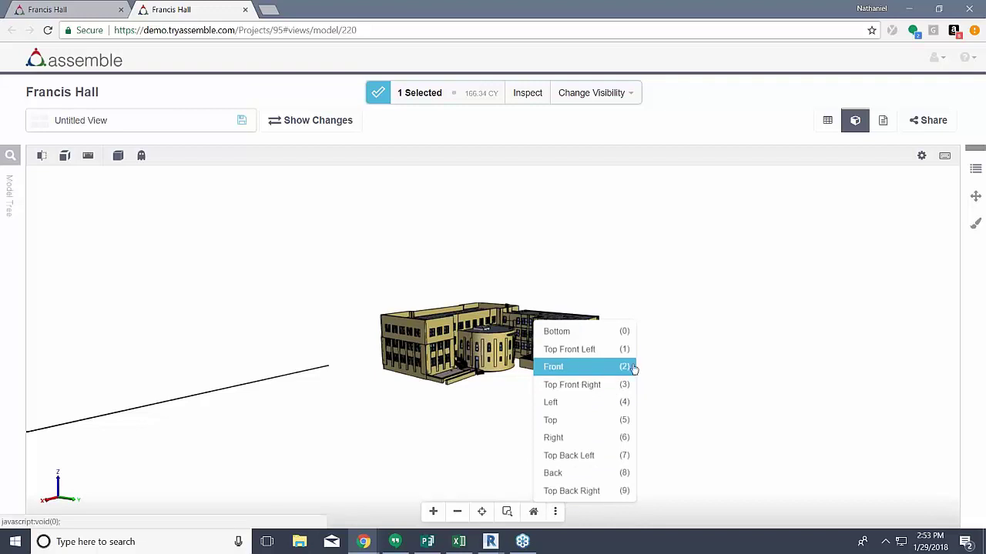
left_click(576, 368)
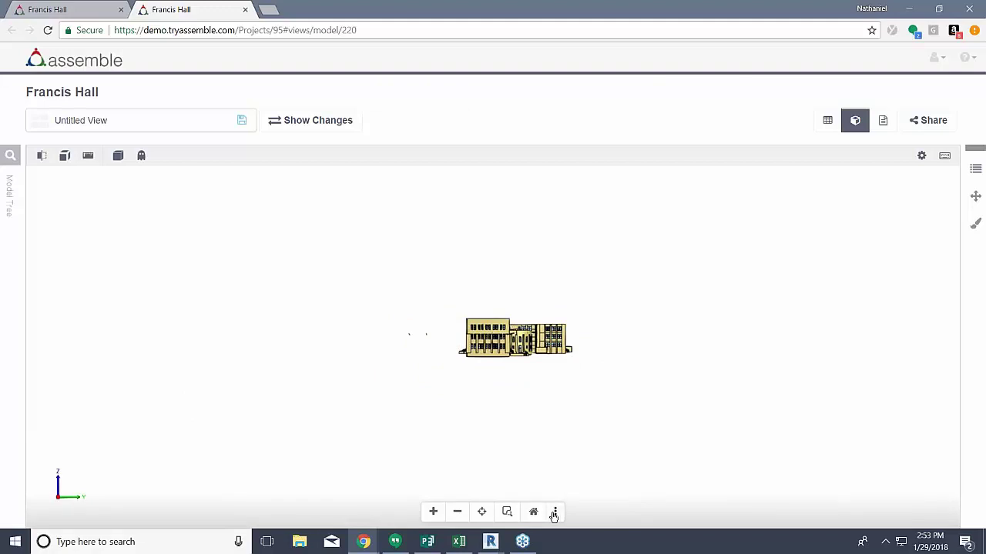
scroll(524, 381, "up", 6)
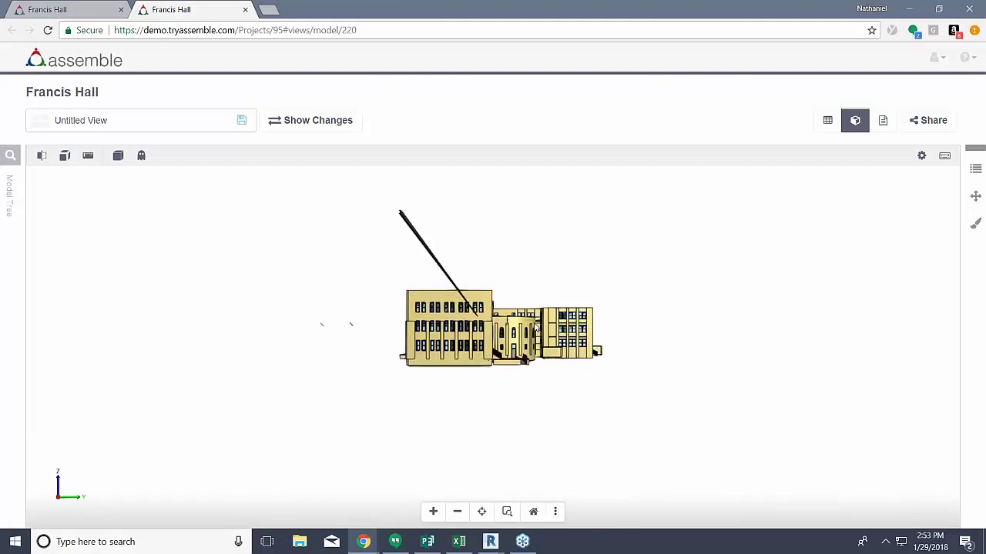
left_click(555, 512)
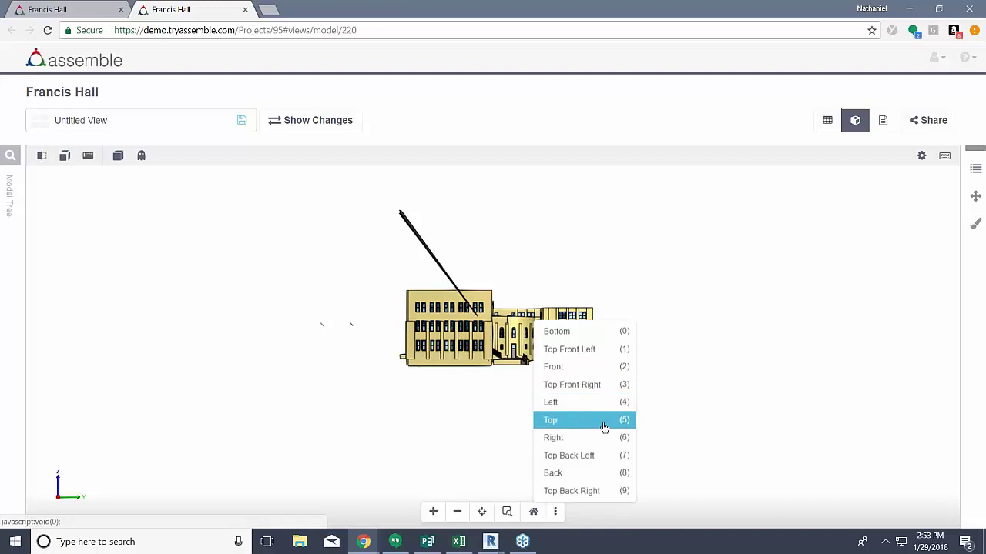
key("5")
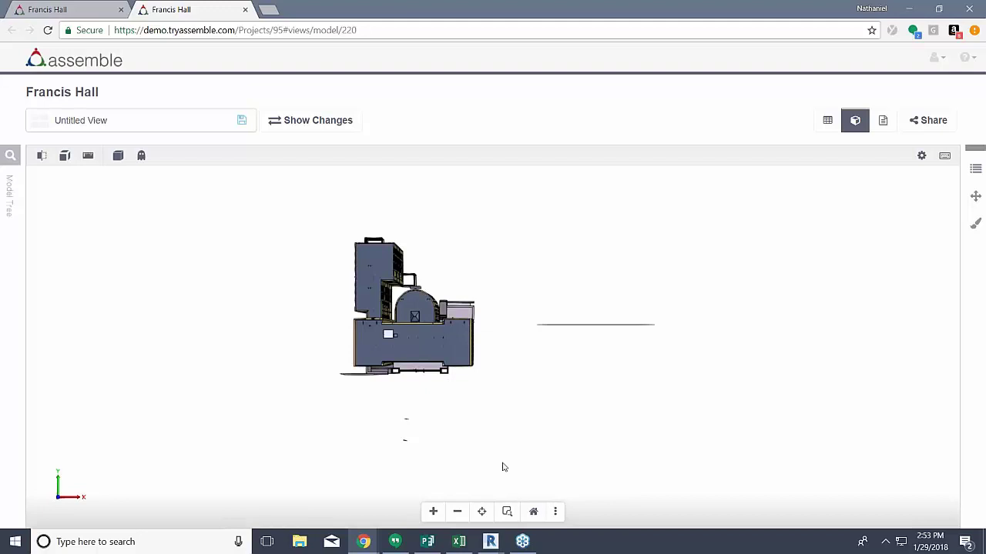
left_click(555, 512)
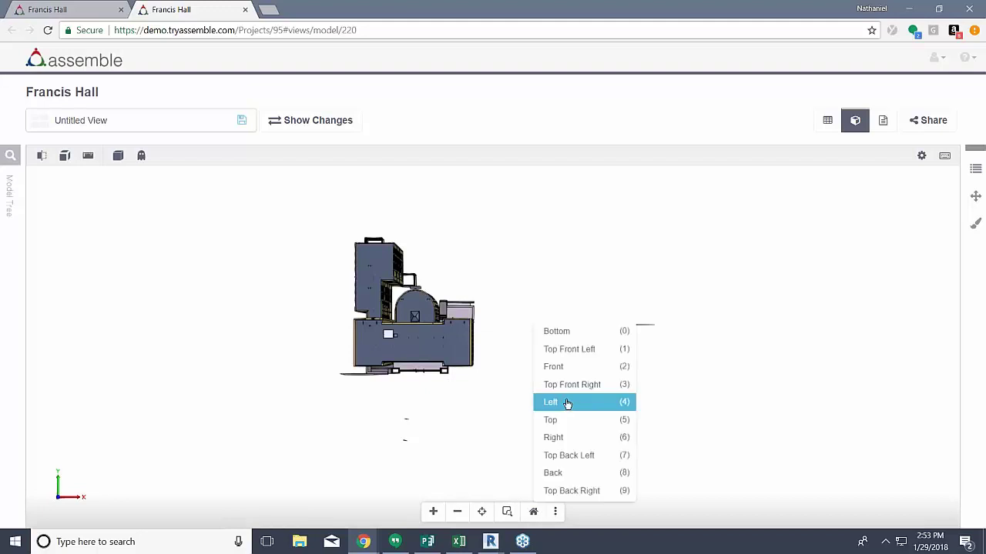
left_click(563, 473)
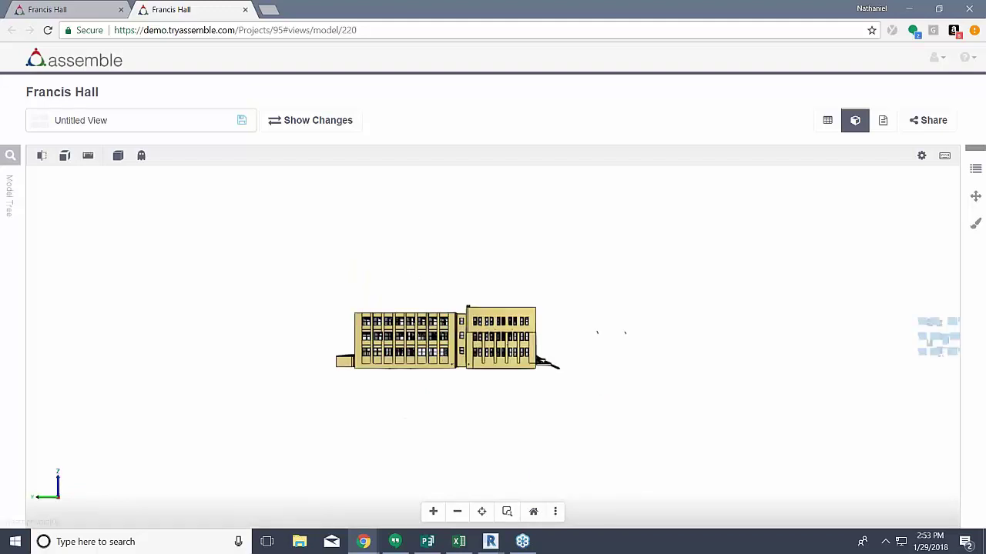